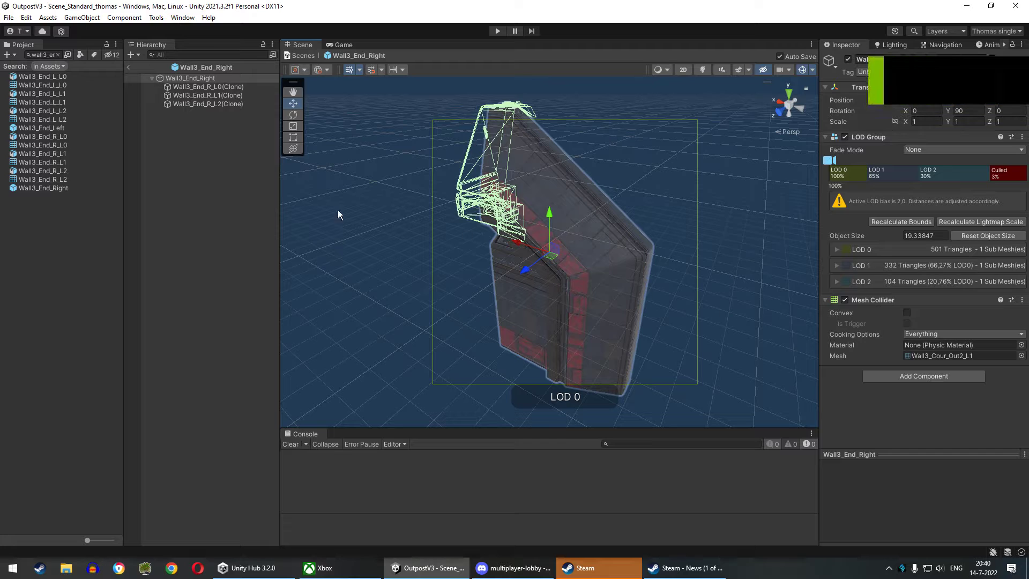
# Remove the Mesh Collider from Wall3_End_Right and inspect its L1 and L2 mesh parts
pyautogui.click(1021, 300)
pyautogui.click(941, 324)
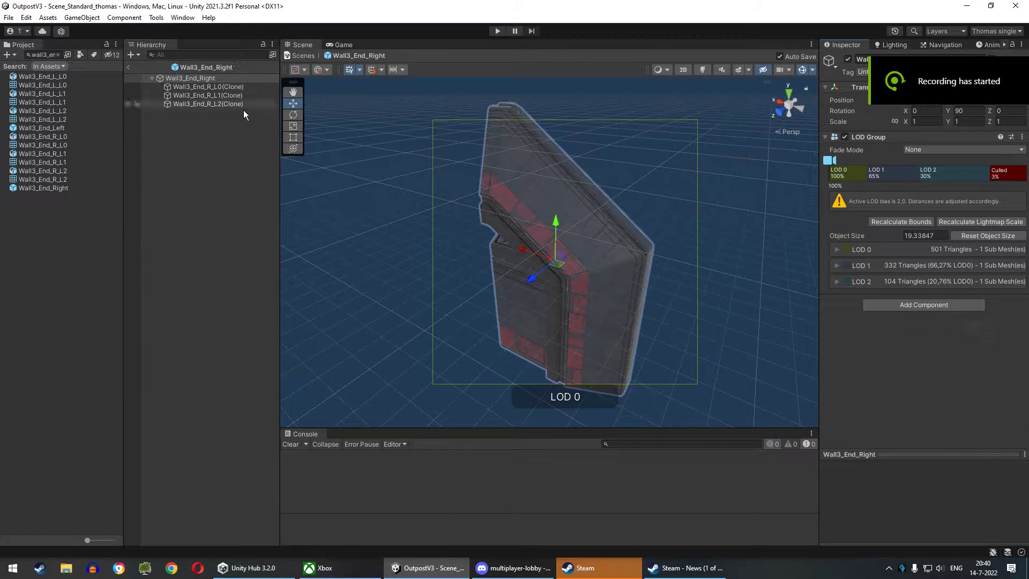
pyautogui.click(226, 95)
pyautogui.click(229, 104)
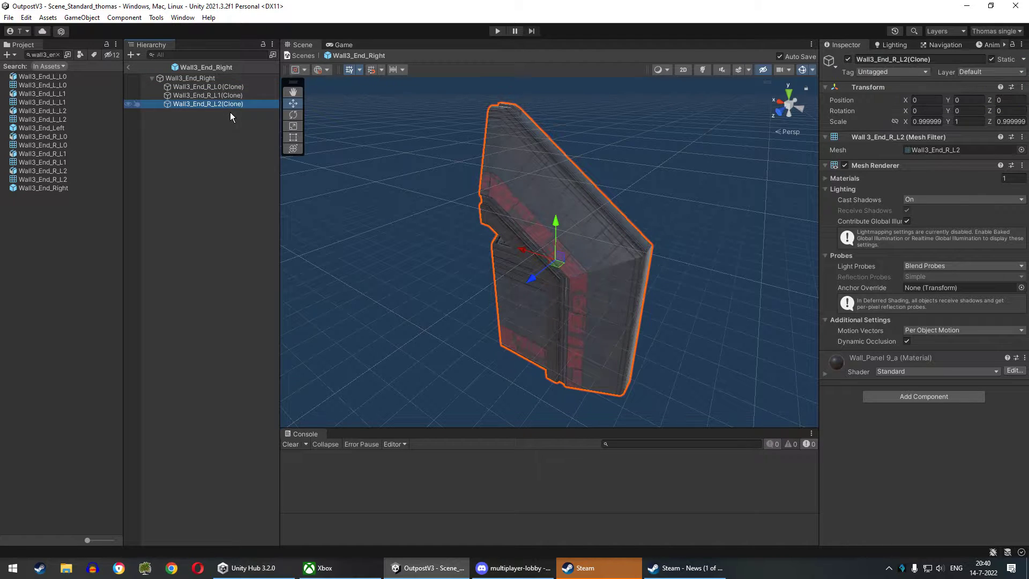
# Create an empty child named Colliders under Wall3_End_Right
pyautogui.click(212, 78)
pyautogui.rightClick(211, 79)
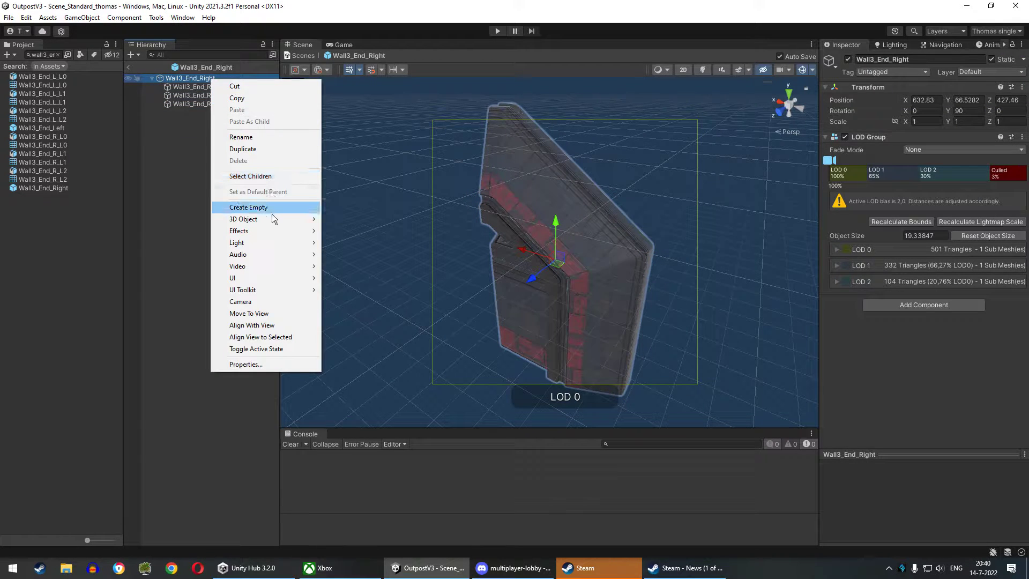
pyautogui.click(272, 213)
pyautogui.write('Collid')
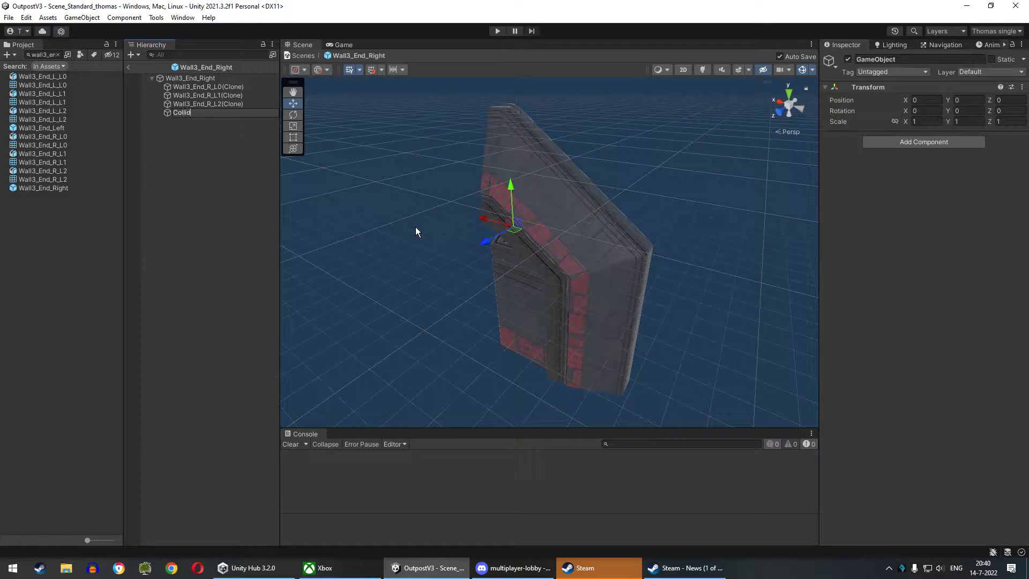
pyautogui.write('ers')
pyautogui.press('Return')
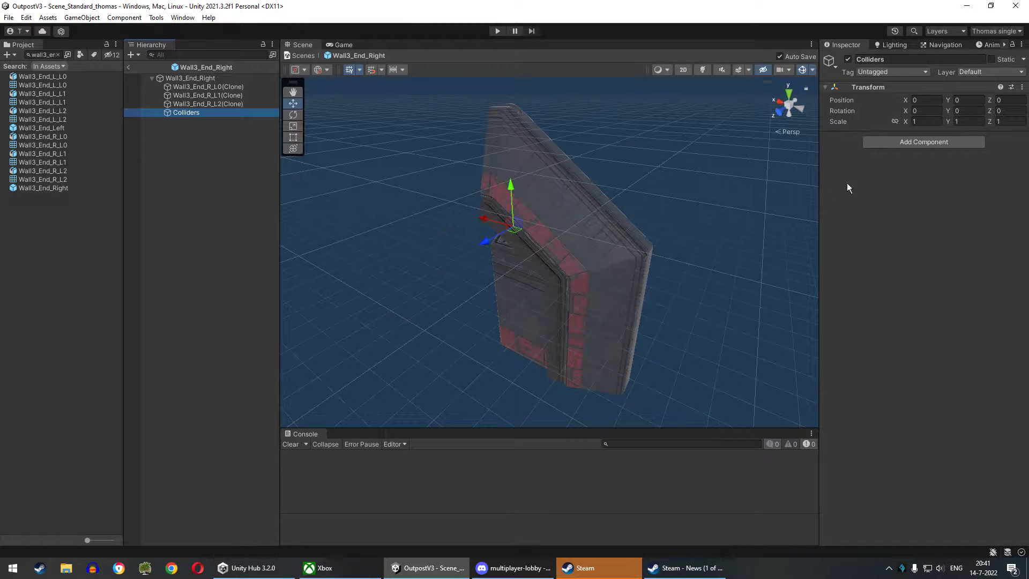
# Add a Box Collider to Colliders and set its Size X to 4
pyautogui.click(923, 143)
pyautogui.press('Escape')
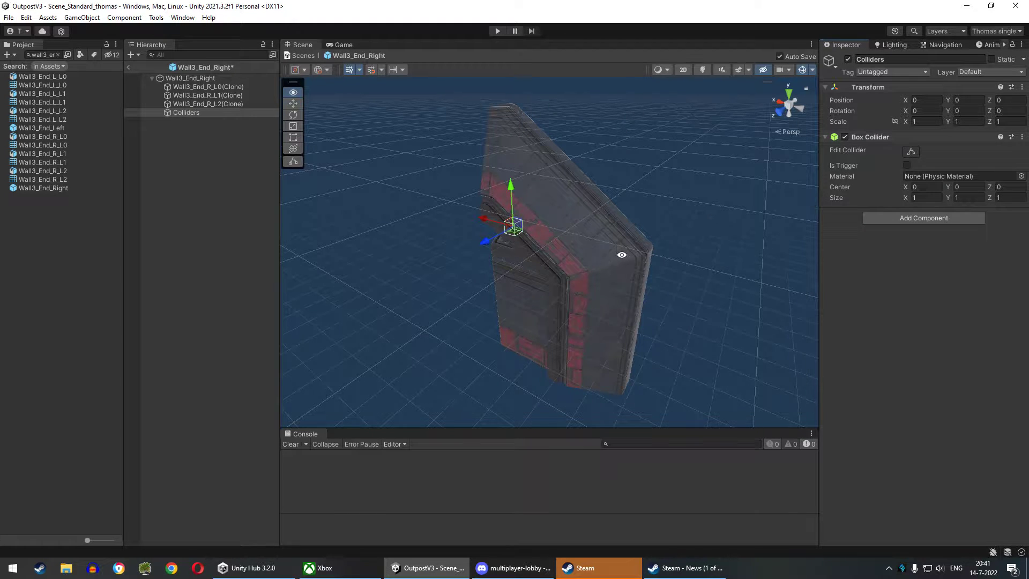
pyautogui.keyDown('alt'); pyautogui.moveTo(621, 255); pyautogui.dragTo(616, 253); pyautogui.keyUp('alt')
pyautogui.moveTo(905, 197)
pyautogui.mouseDown()
pyautogui.moveTo(1000, 207)
pyautogui.moveTo(217, 188)
pyautogui.moveTo(242, 190)
pyautogui.mouseUp()
pyautogui.moveTo(645, 252)
pyautogui.keyDown('alt'); pyautogui.mouseDown()
pyautogui.moveTo(845, 202)
pyautogui.moveTo(916, 201)
pyautogui.moveTo(814, 298)
pyautogui.mouseUp(); pyautogui.keyUp('alt')
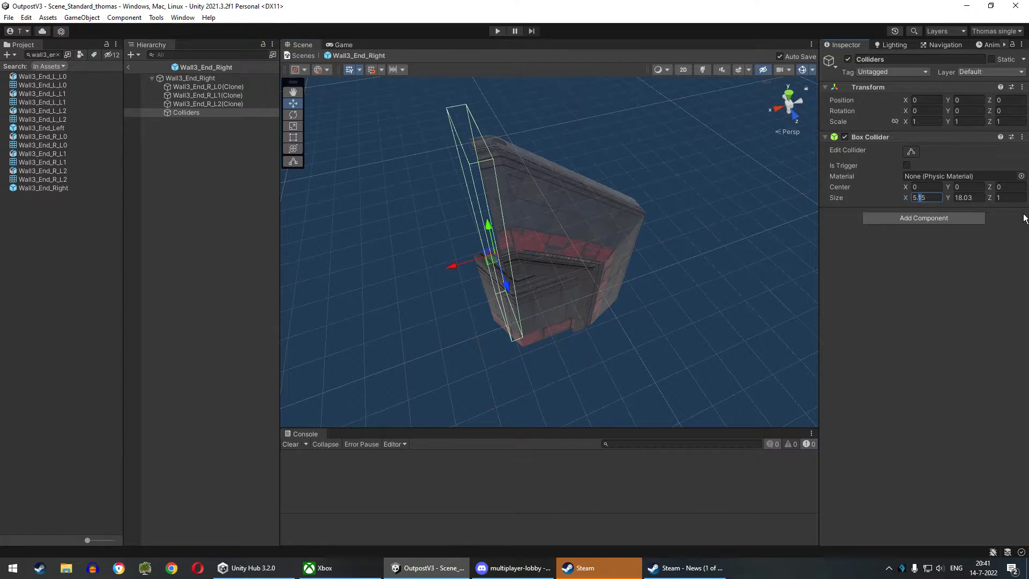
pyautogui.write('6')
pyautogui.keyDown('alt'); pyautogui.moveTo(895, 210); pyautogui.dragTo(900, 206); pyautogui.keyUp('alt')
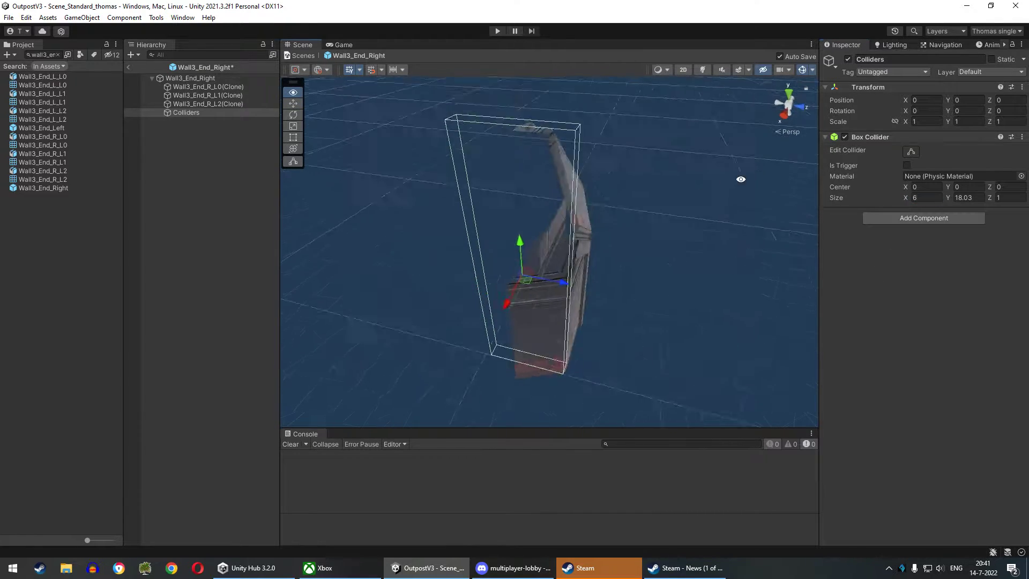
pyautogui.write('4')
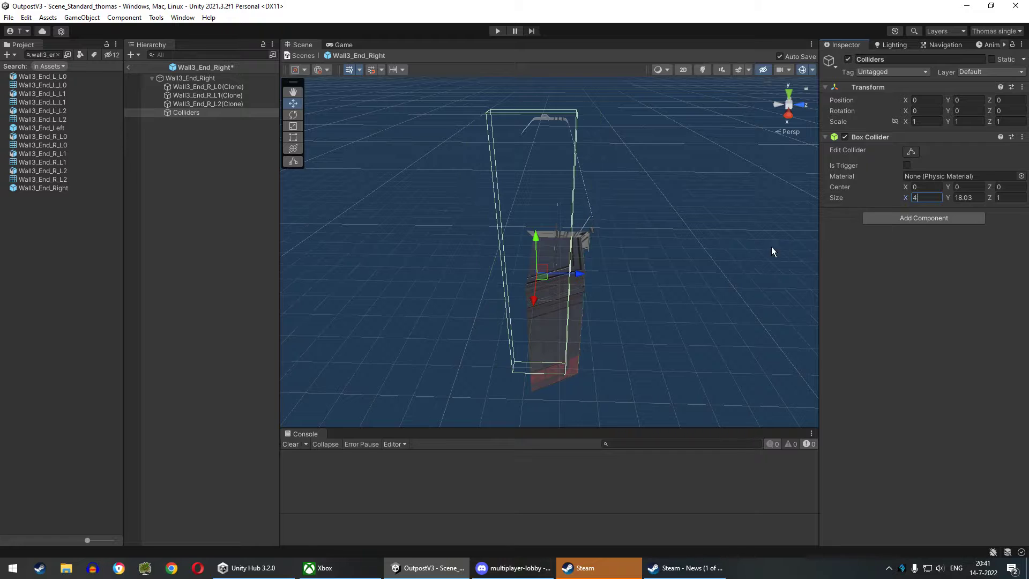
pyautogui.keyDown('alt'); pyautogui.moveTo(771, 246); pyautogui.dragTo(695, 175); pyautogui.keyUp('alt')
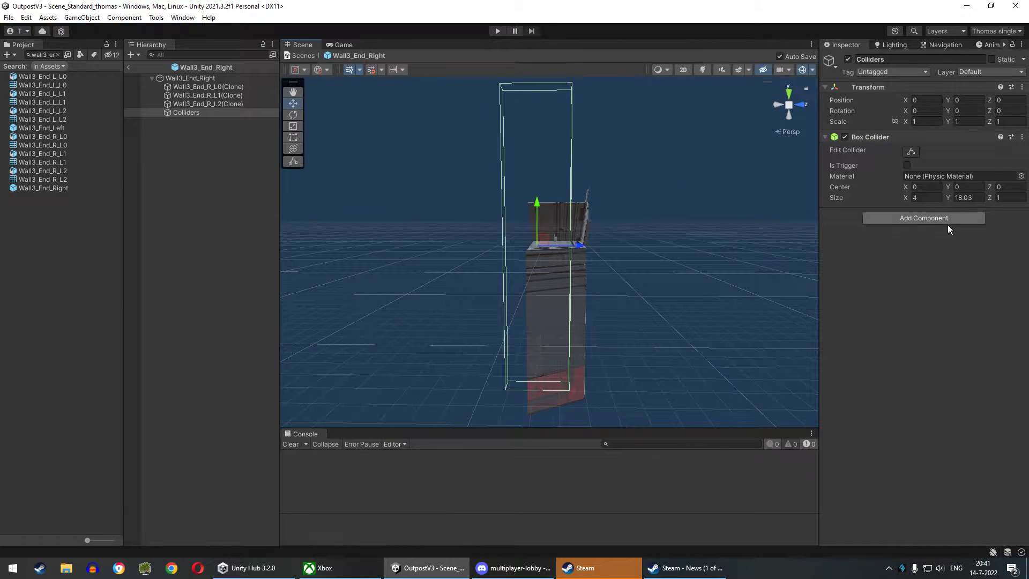
# Set the collider centre to X -1.1, Y -3.71 and its Size Y to 12
pyautogui.click(972, 198)
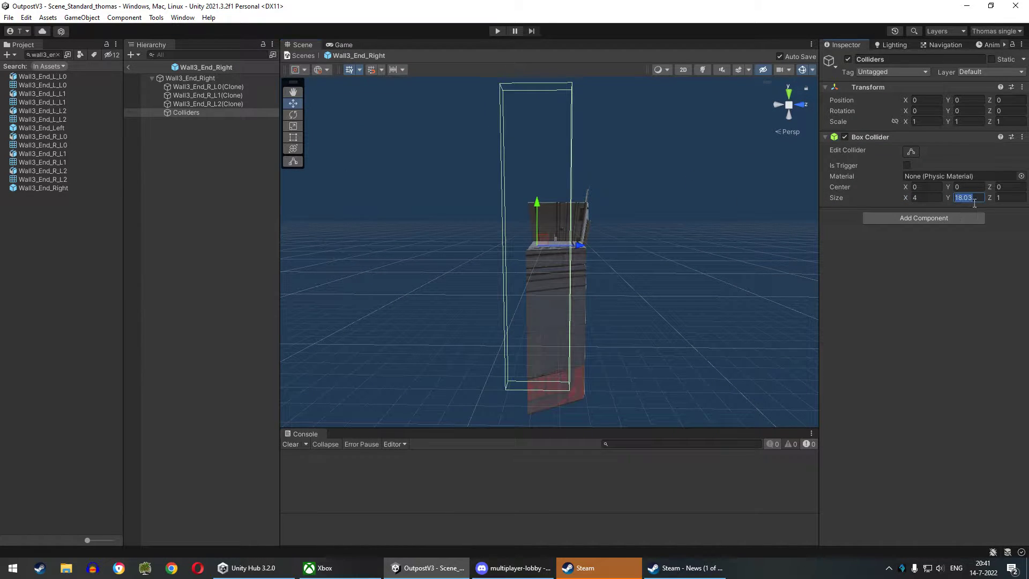
pyautogui.click(922, 187)
pyautogui.write('2')
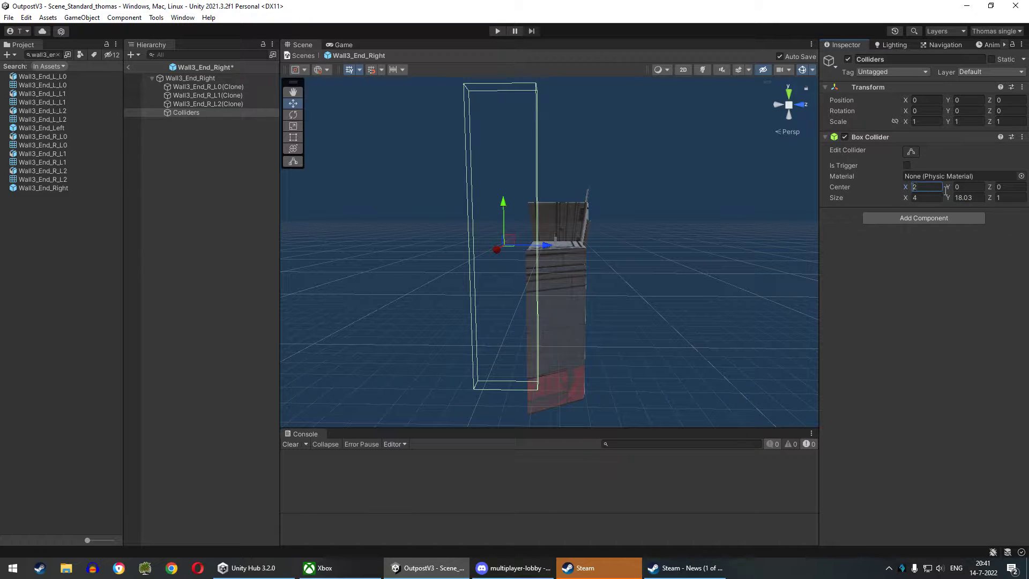
pyautogui.write('-')
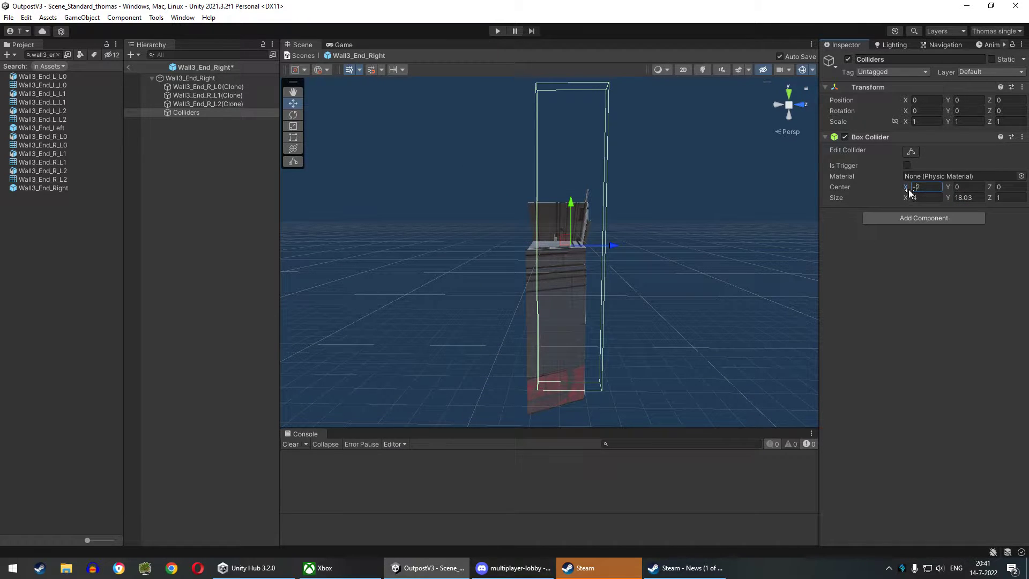
pyautogui.moveTo(909, 192); pyautogui.dragTo(924, 200)
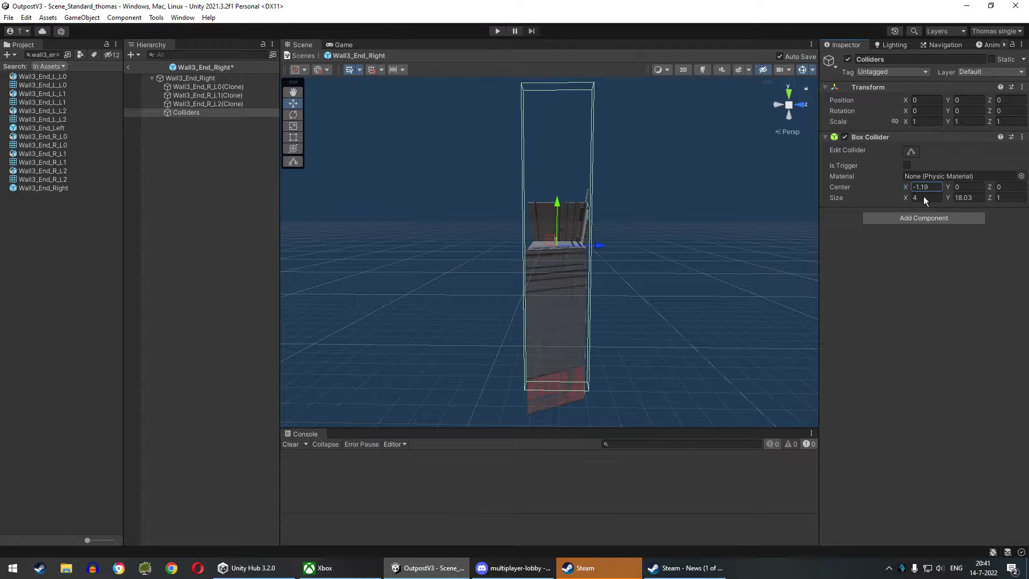
pyautogui.press('BackSpace')
pyautogui.moveTo(948, 186); pyautogui.dragTo(911, 202)
pyautogui.scroll(-3, 693, 229)
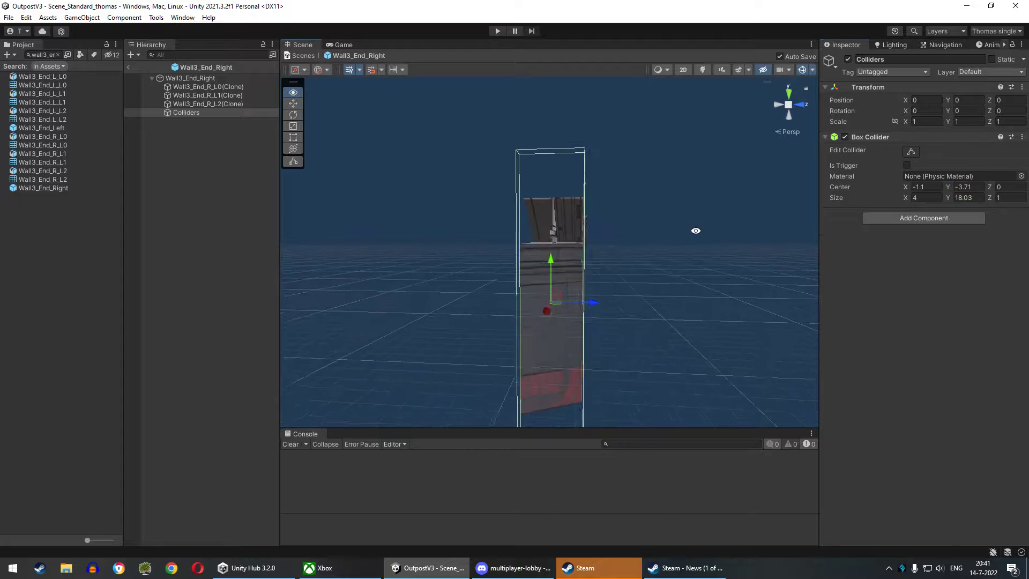
pyautogui.scroll(-1, 719, 262)
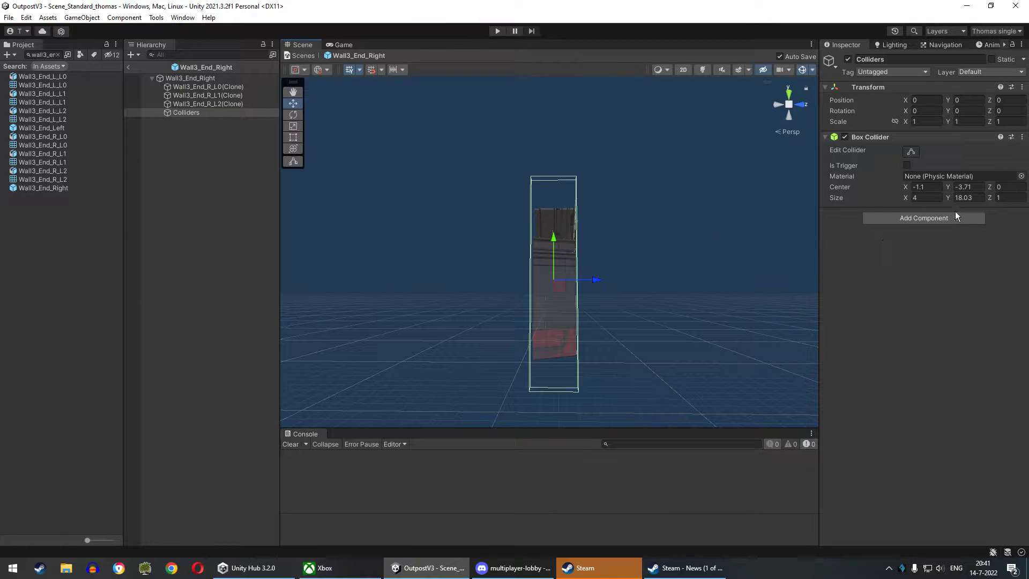
pyautogui.moveTo(953, 199); pyautogui.dragTo(863, 204)
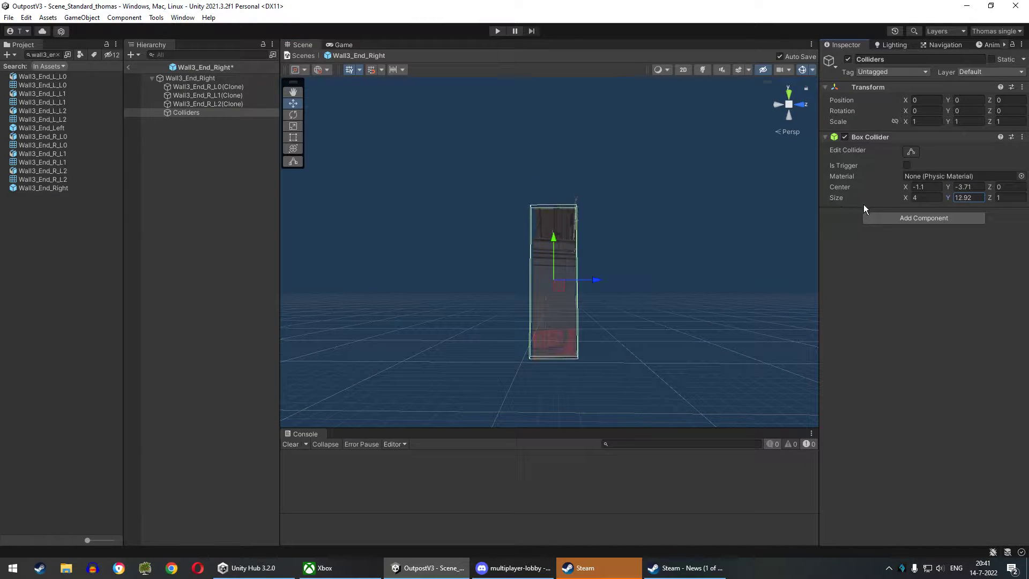
pyautogui.write('12')
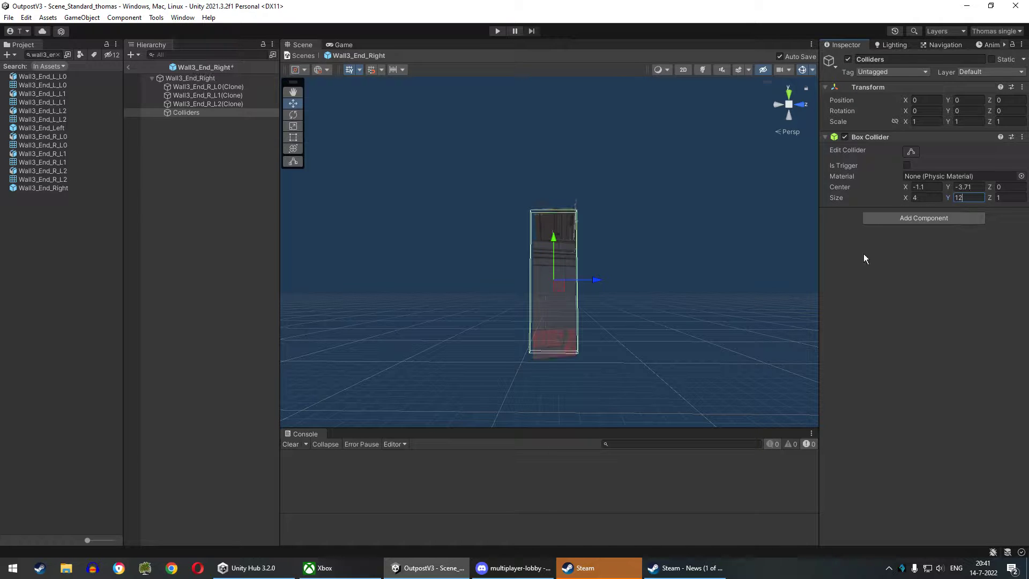
pyautogui.moveTo(750, 230)
pyautogui.keyDown('alt'); pyautogui.mouseDown()
pyautogui.moveTo(583, 356)
pyautogui.moveTo(597, 329)
pyautogui.mouseUp(); pyautogui.keyUp('alt')
# Set the Colliders box collider Size Y to 20 and Center Y to -1.5
pyautogui.click(973, 207)
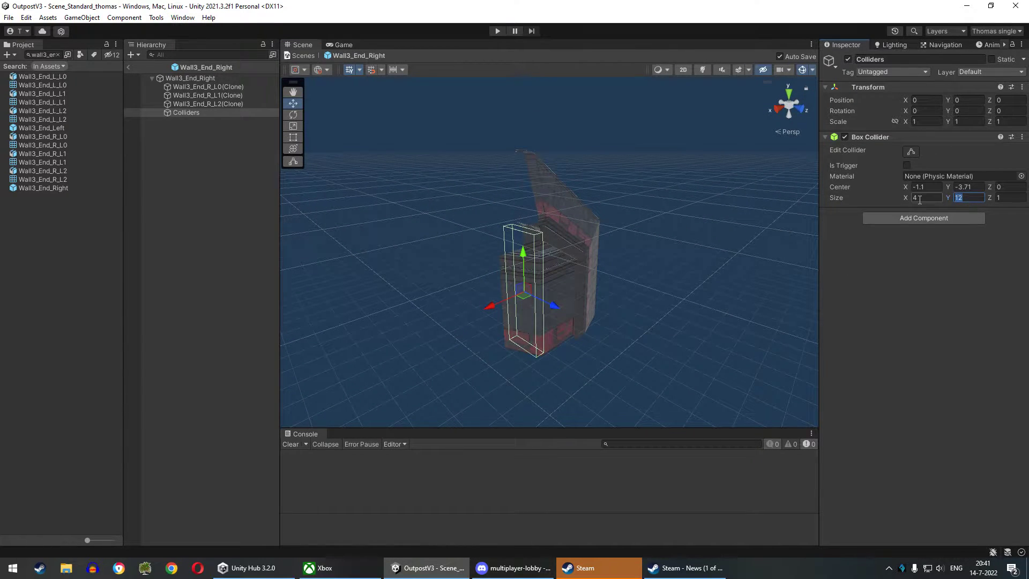
pyautogui.write('16')
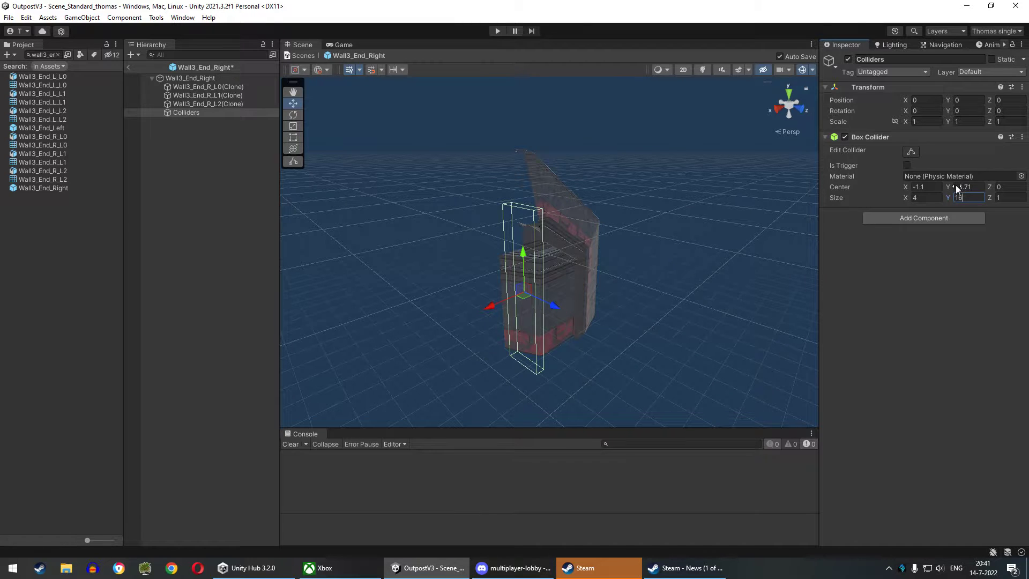
pyautogui.moveTo(956, 188); pyautogui.dragTo(981, 188)
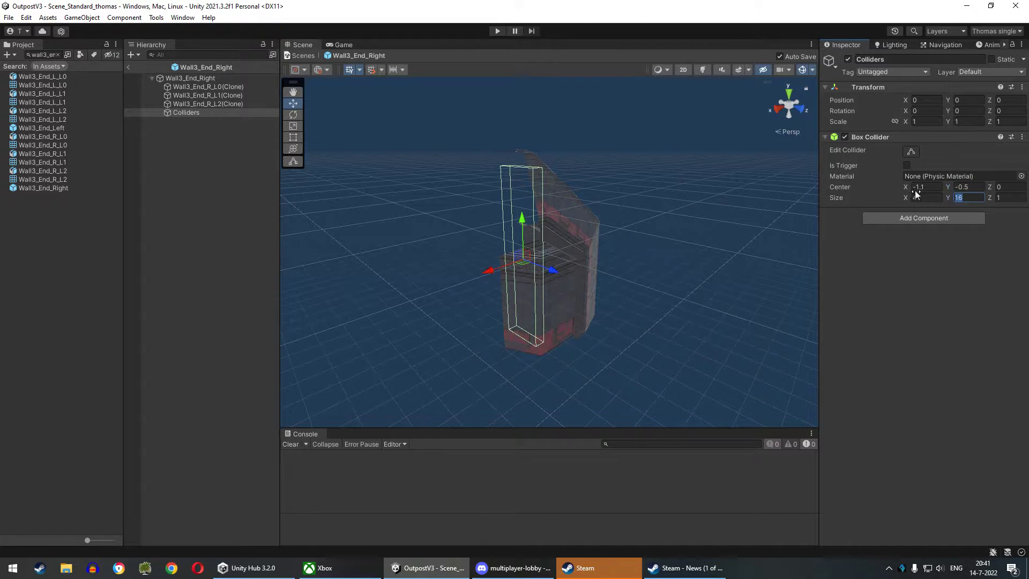
pyautogui.write('20')
pyautogui.moveTo(604, 241)
pyautogui.keyDown('alt'); pyautogui.mouseDown()
pyautogui.moveTo(540, 158)
pyautogui.moveTo(450, 277)
pyautogui.mouseUp(); pyautogui.keyUp('alt')
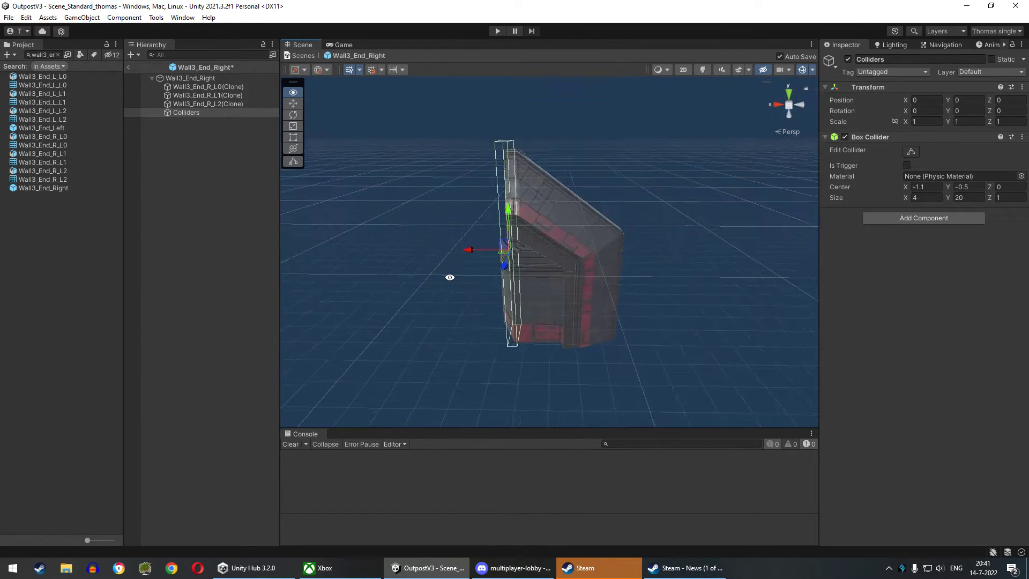
pyautogui.moveTo(563, 263)
pyautogui.keyDown('alt'); pyautogui.mouseDown()
pyautogui.moveTo(679, 267)
pyautogui.moveTo(801, 253)
pyautogui.mouseUp(); pyautogui.keyUp('alt')
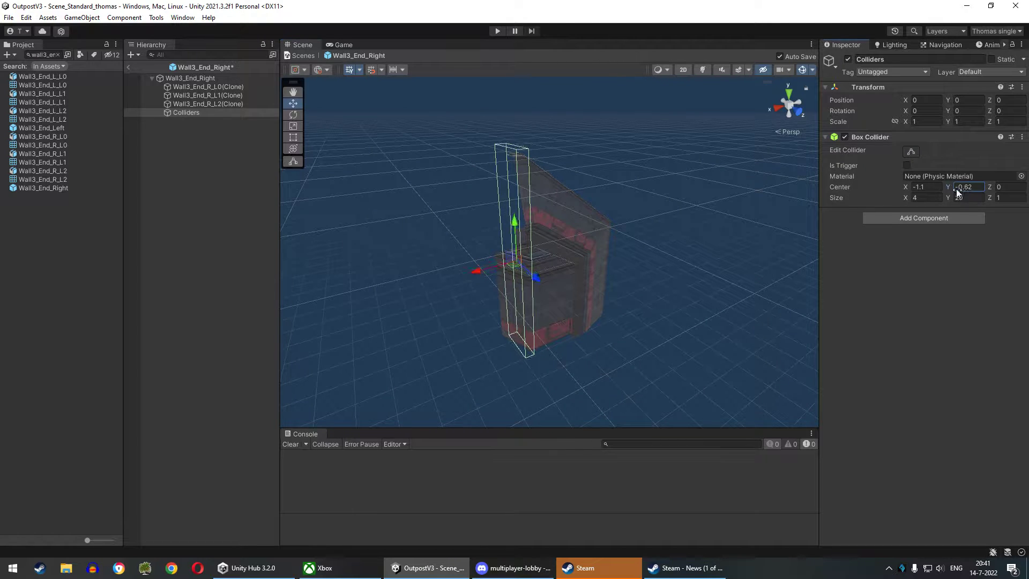
pyautogui.moveTo(955, 189); pyautogui.dragTo(951, 190)
pyautogui.write('-1.4')
pyautogui.keyDown('alt'); pyautogui.moveTo(638, 239); pyautogui.dragTo(536, 251); pyautogui.keyUp('alt')
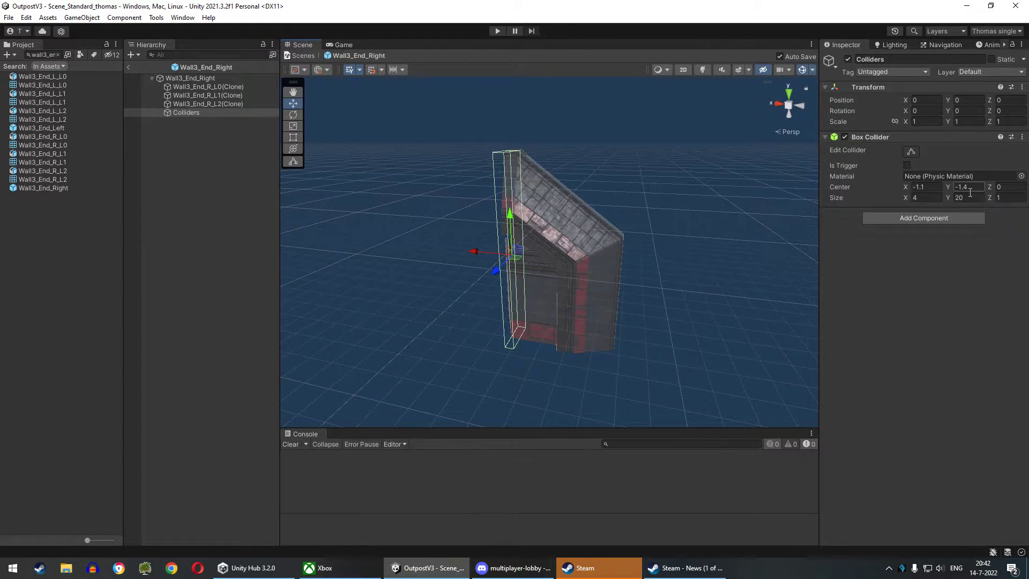
pyautogui.write('-1.5')
pyautogui.keyDown('alt'); pyautogui.moveTo(646, 245); pyautogui.dragTo(621, 297); pyautogui.keyUp('alt')
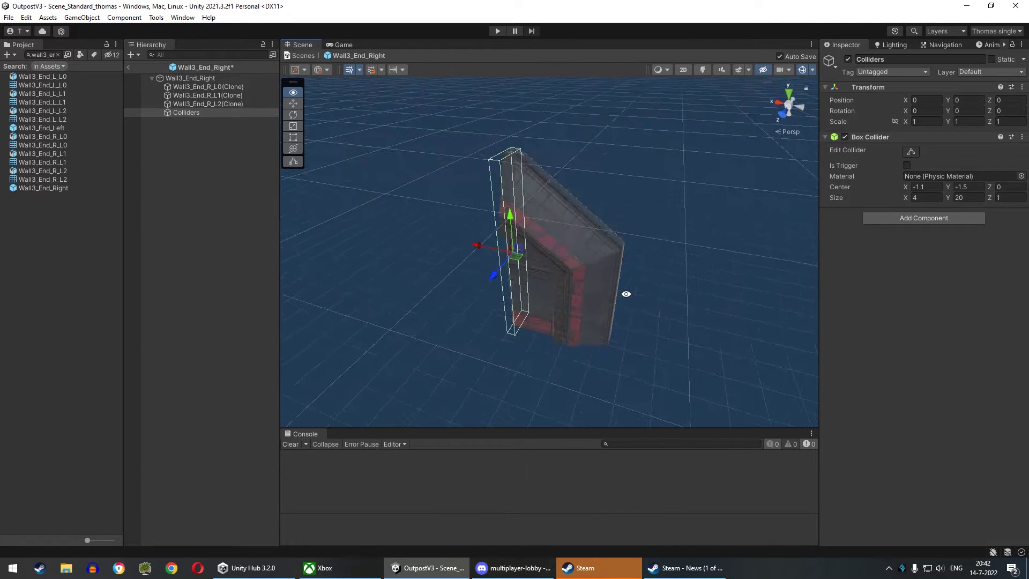
# Duplicate Colliders as child 1 and nest it under Colliders
pyautogui.rightClick(196, 113)
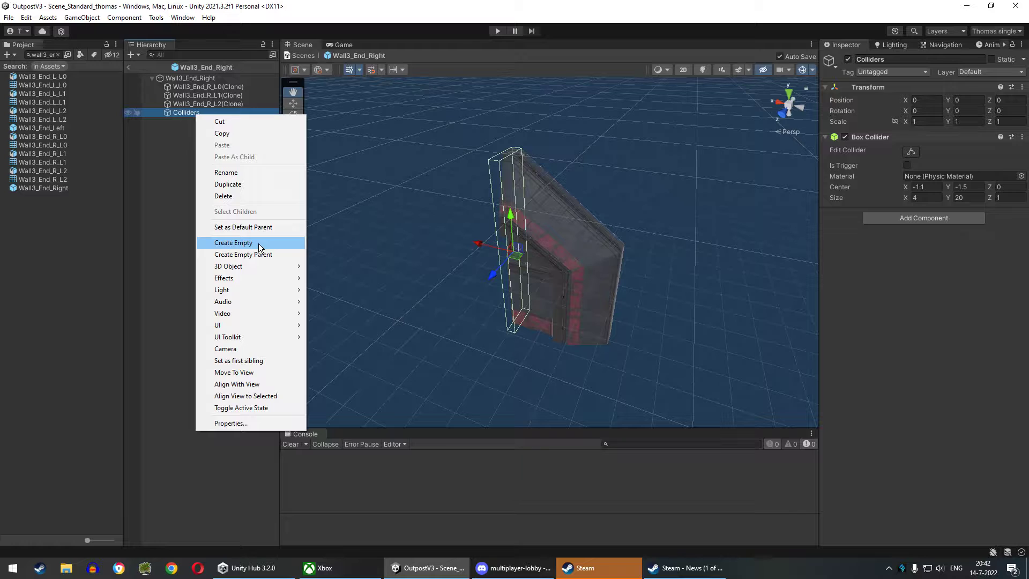
pyautogui.click(186, 120)
pyautogui.hotkey('ctrl', 'd')
pyautogui.write('ch')
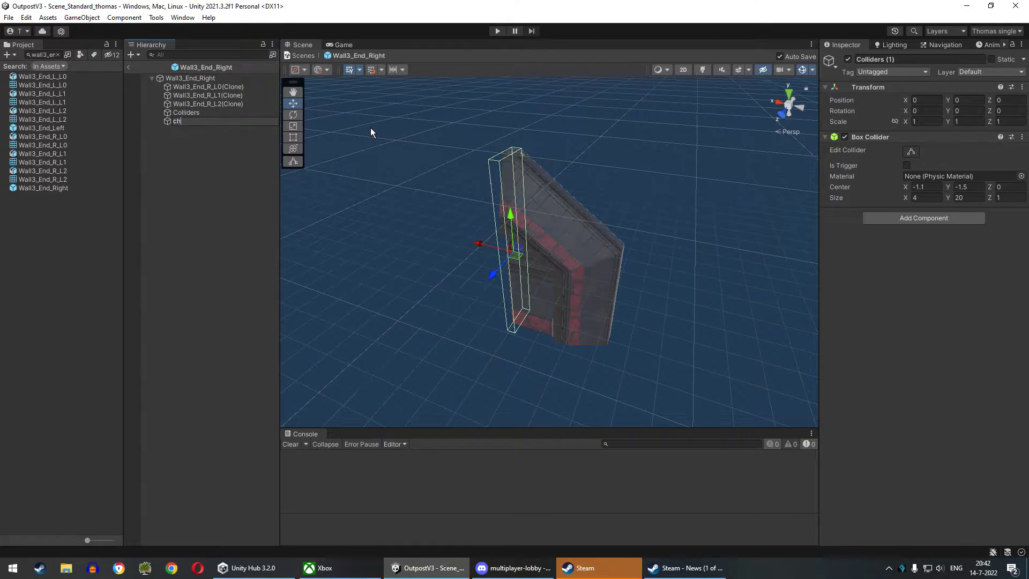
pyautogui.write('ild 1')
pyautogui.press('Return')
pyautogui.moveTo(196, 124); pyautogui.dragTo(195, 114)
pyautogui.moveTo(592, 252); pyautogui.dragTo(667, 249, button='right')
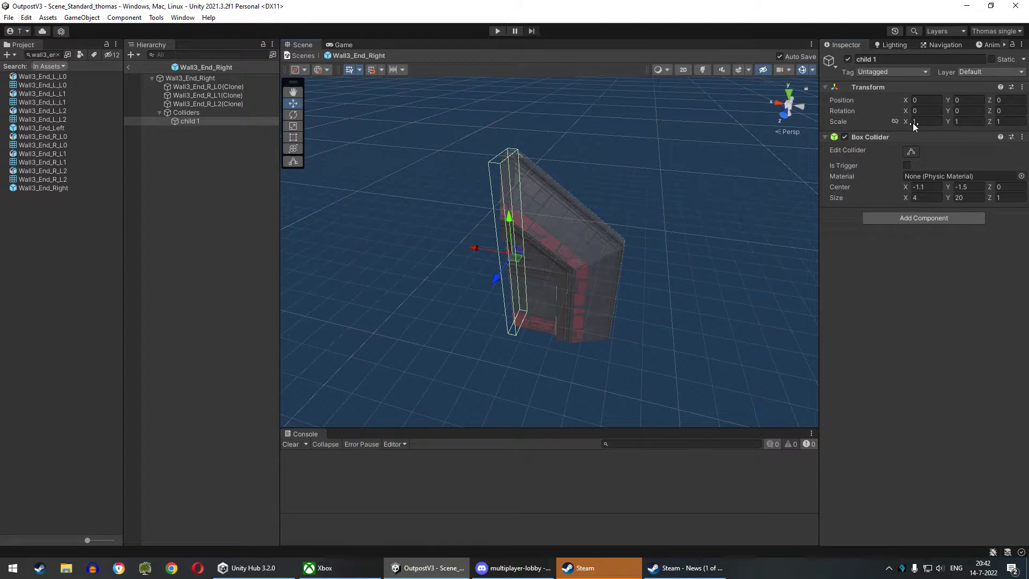
# Set child 1's collider Size X to 4 and shift its centre back along Z
pyautogui.moveTo(914, 125); pyautogui.dragTo(913, 124)
pyautogui.press('Tab')
pyautogui.press('Tab')
pyautogui.write('4')
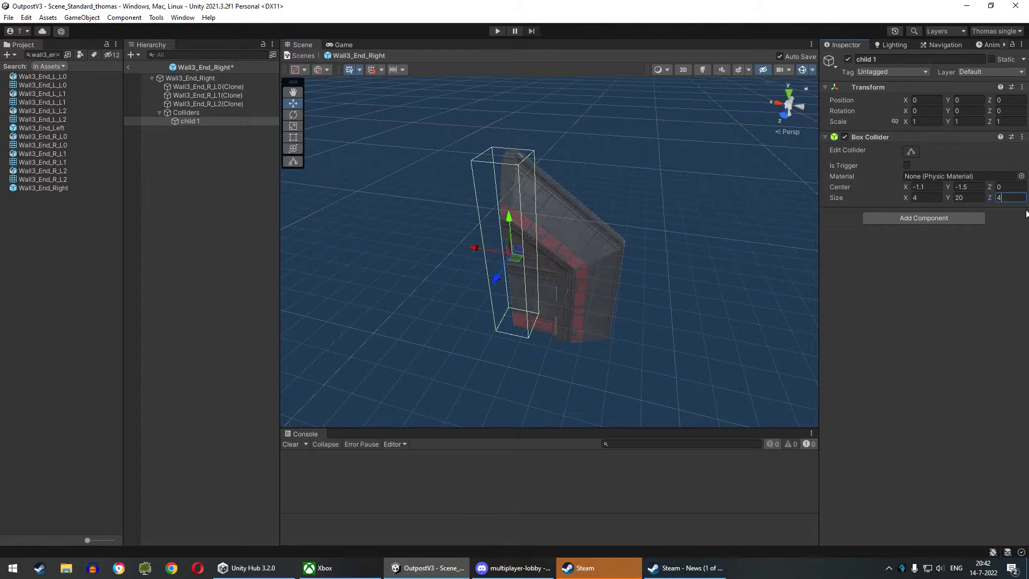
pyautogui.press('BackSpace')
pyautogui.write('8')
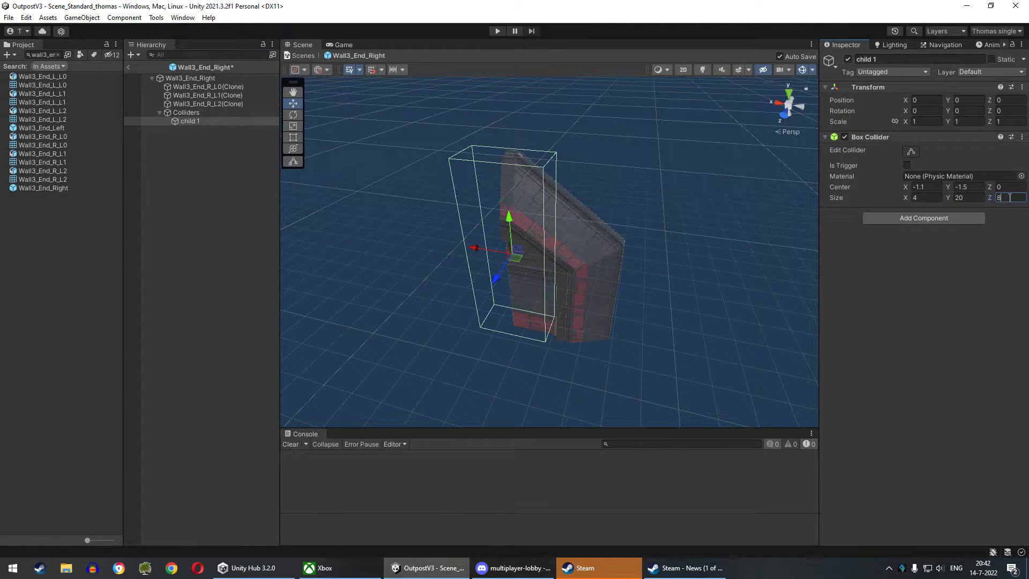
pyautogui.moveTo(993, 191); pyautogui.dragTo(924, 199)
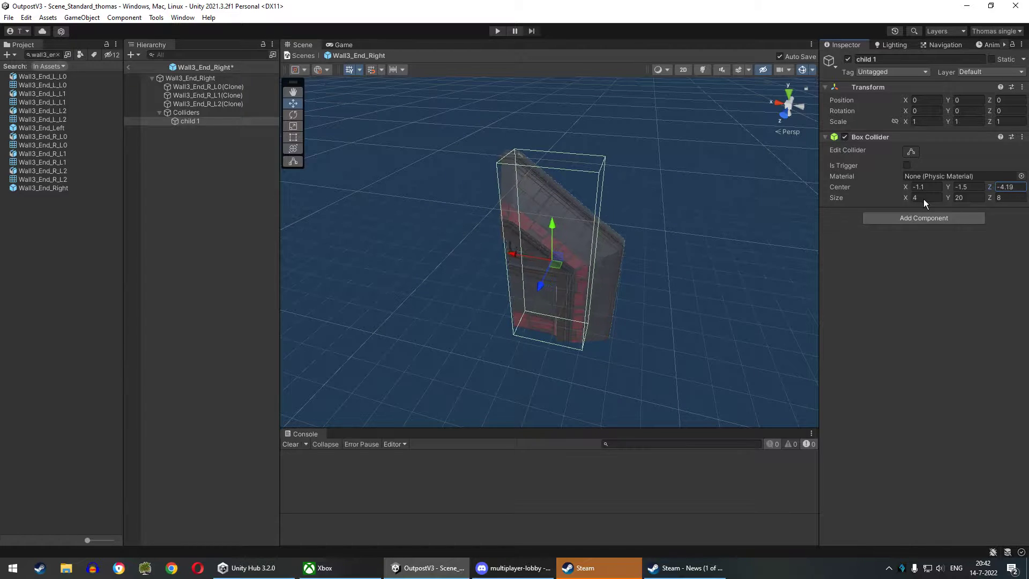
pyautogui.click(984, 199)
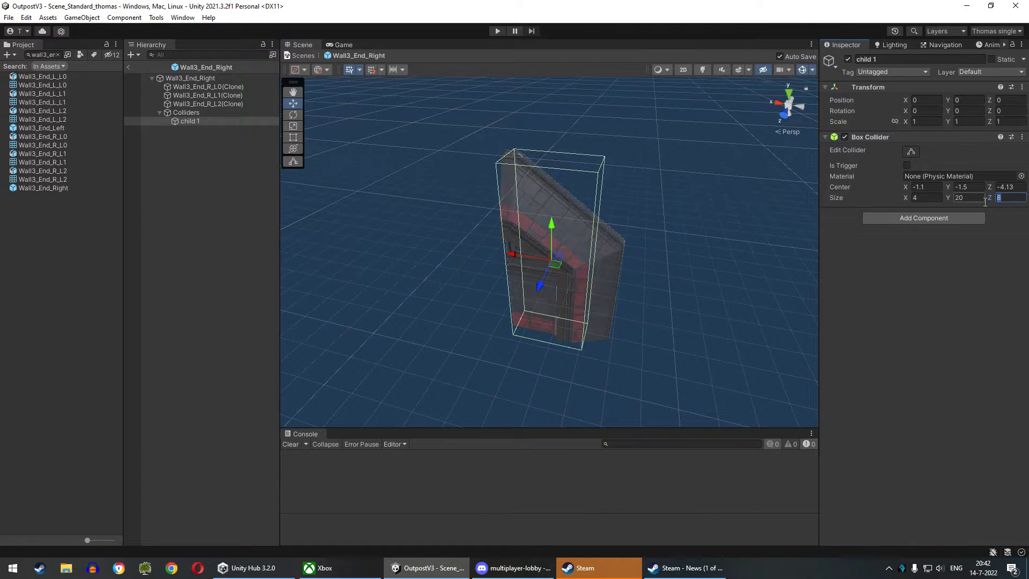
pyautogui.write('12')
# Finish child 1's collider at 4 × 12 × 11.01, centred at (-1.1, -4.74, -5.4)
pyautogui.keyDown('alt'); pyautogui.moveTo(745, 254); pyautogui.dragTo(648, 212); pyautogui.keyUp('alt')
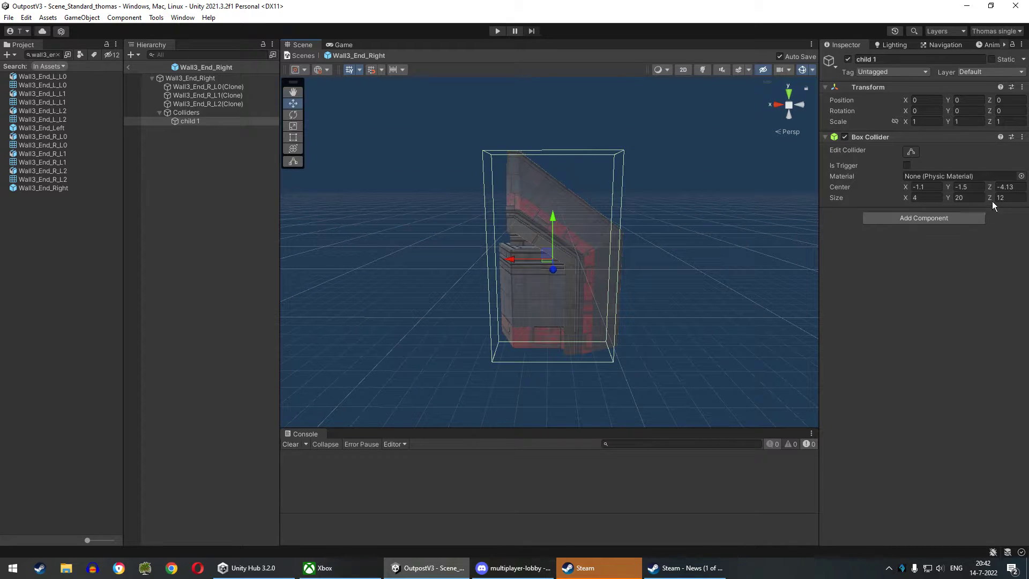
pyautogui.moveTo(996, 197); pyautogui.dragTo(988, 193)
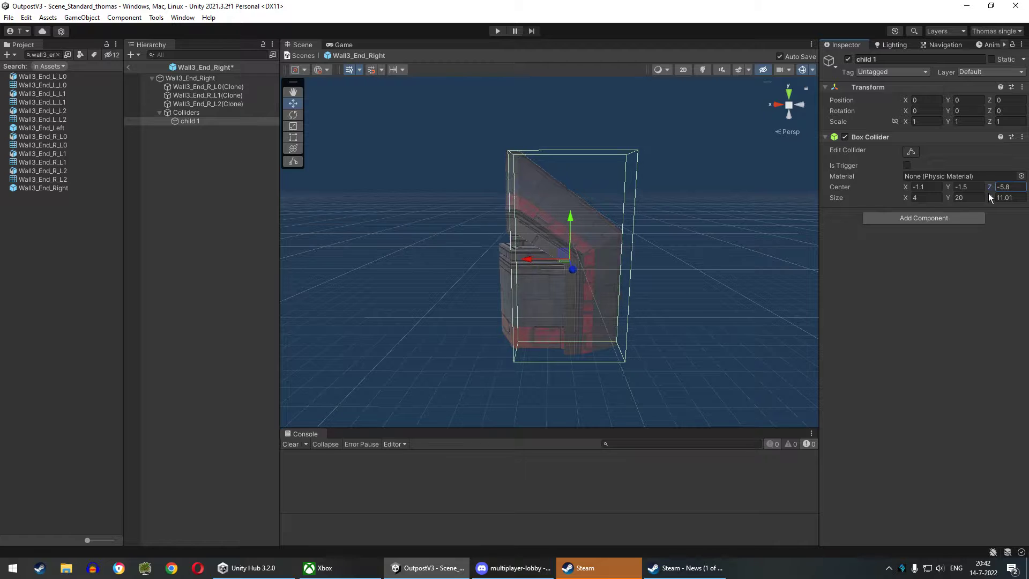
pyautogui.moveTo(567, 257)
pyautogui.keyDown('alt'); pyautogui.mouseDown()
pyautogui.moveTo(434, 264)
pyautogui.moveTo(691, 200)
pyautogui.mouseUp(); pyautogui.keyUp('alt')
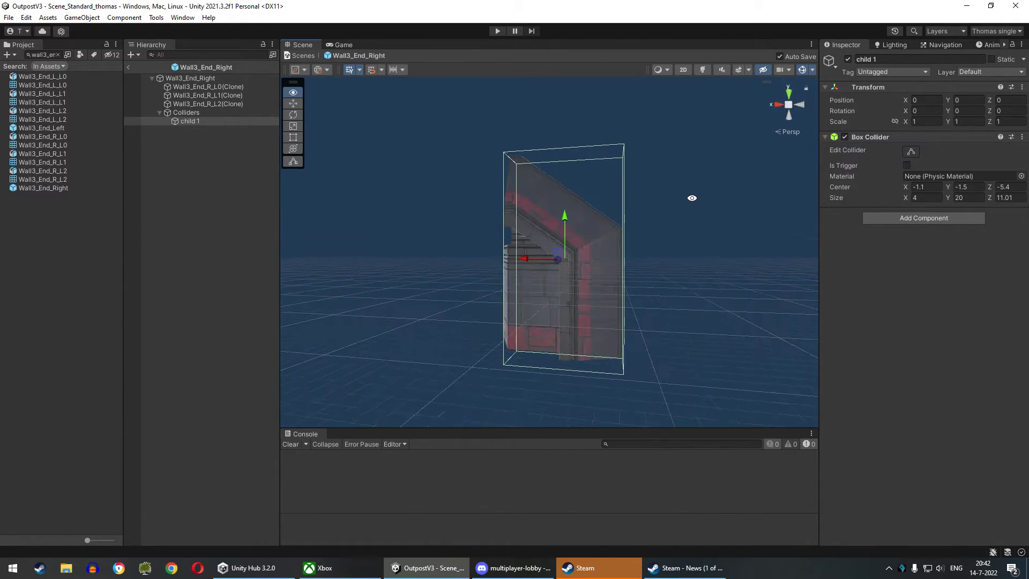
pyautogui.click(953, 198)
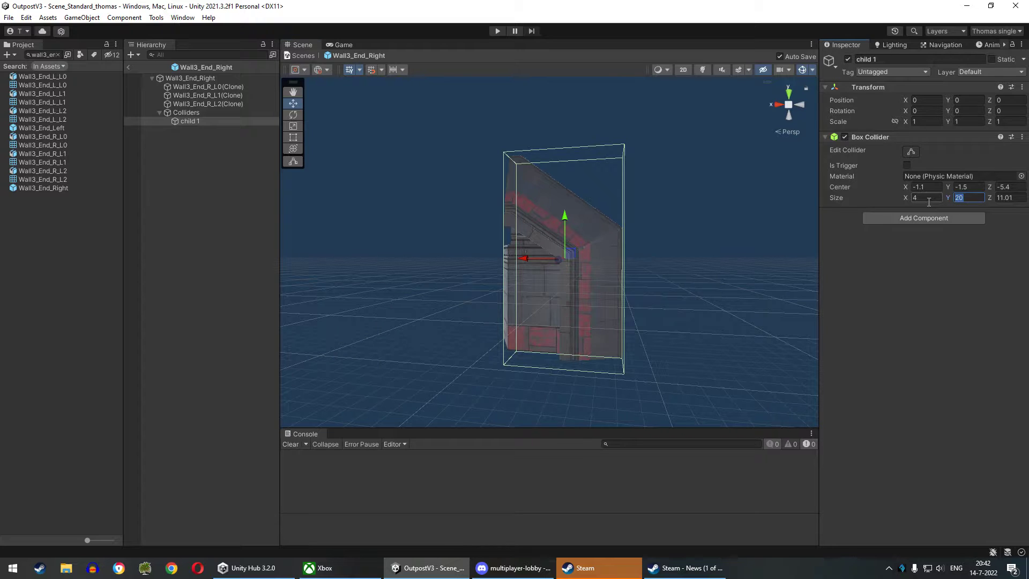
pyautogui.write('14')
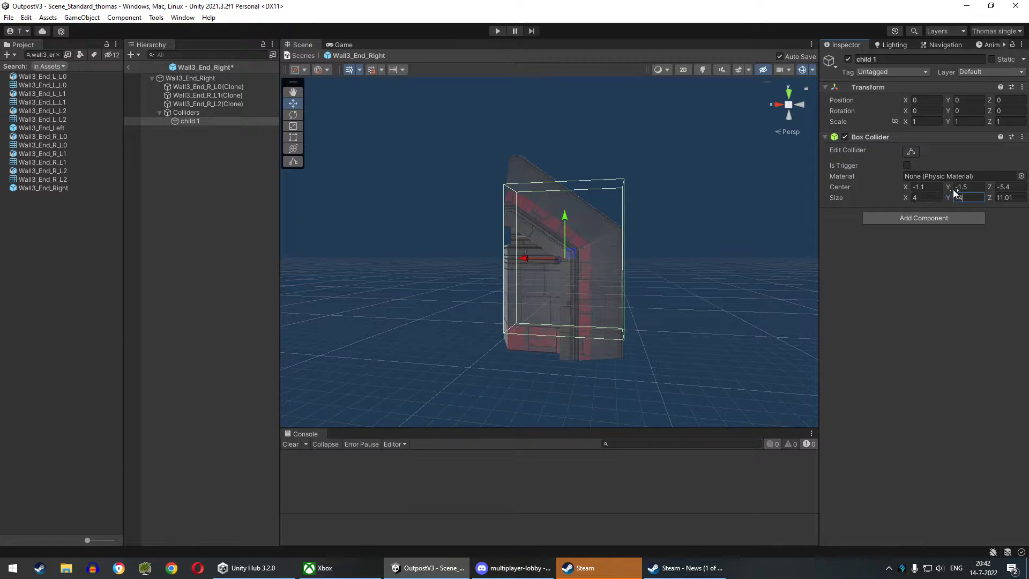
pyautogui.moveTo(953, 192)
pyautogui.mouseDown()
pyautogui.moveTo(941, 202)
pyautogui.moveTo(950, 197)
pyautogui.moveTo(940, 191)
pyautogui.mouseUp()
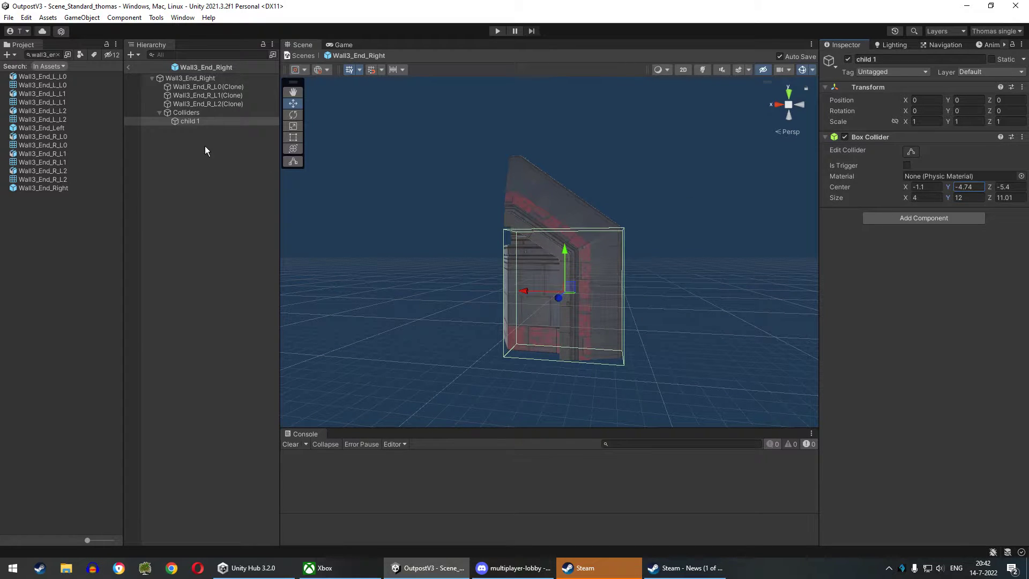
pyautogui.click(202, 113)
pyautogui.moveTo(517, 131)
pyautogui.keyDown('alt'); pyautogui.mouseDown()
pyautogui.moveTo(639, 183)
pyautogui.moveTo(335, 171)
pyautogui.mouseUp(); pyautogui.keyUp('alt')
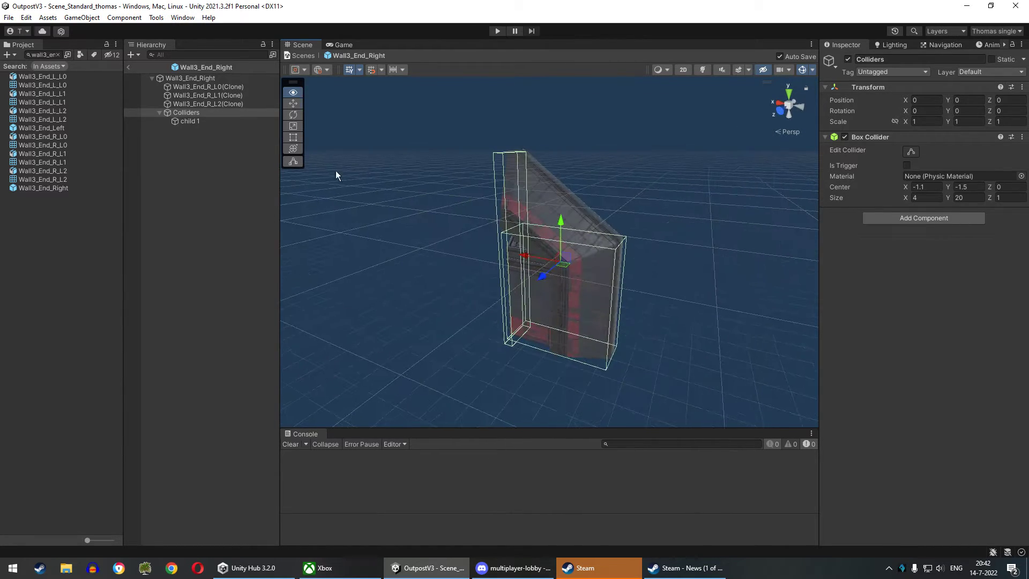
# Duplicate child 1 as child angled and tilt it about 53° around X
pyautogui.click(194, 125)
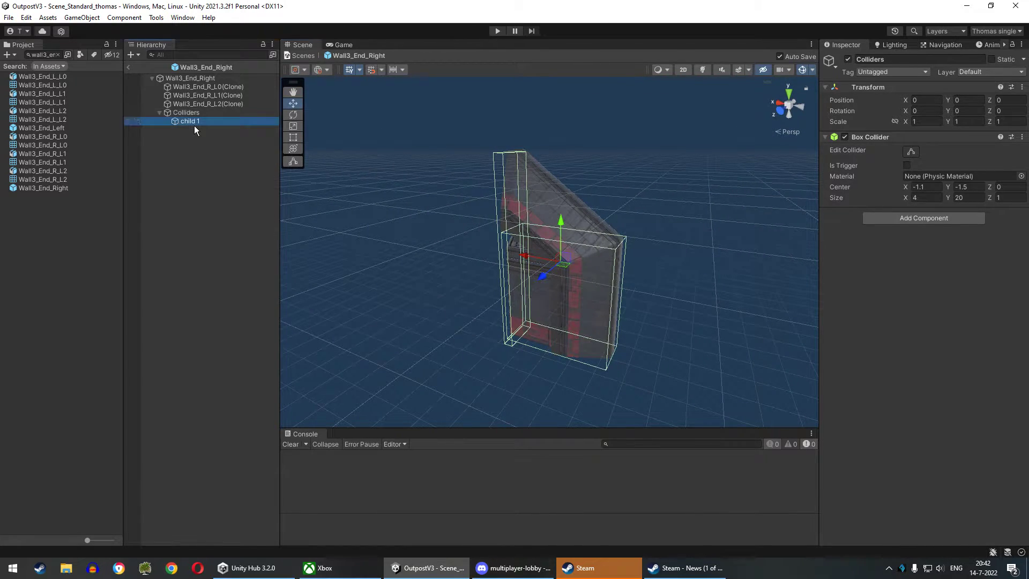
pyautogui.rightClick(193, 126)
pyautogui.click(194, 134)
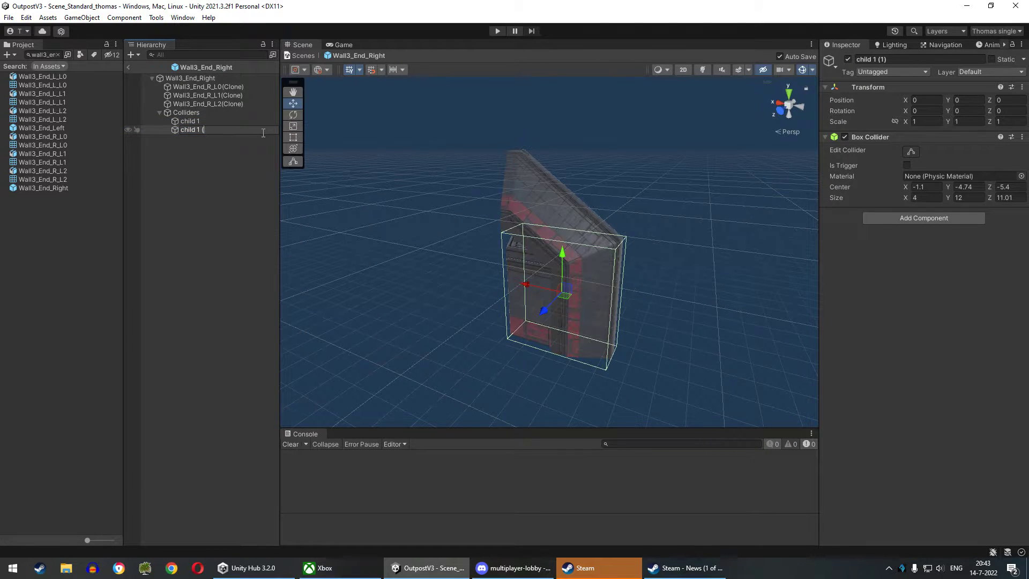
pyautogui.write('angled')
pyautogui.press('Return')
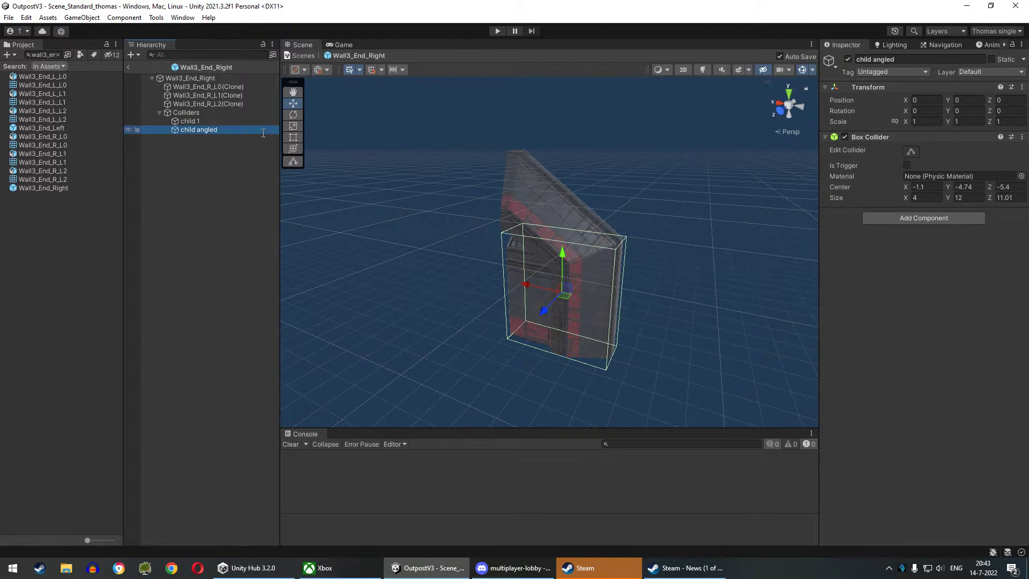
pyautogui.scroll(3, 602, 318)
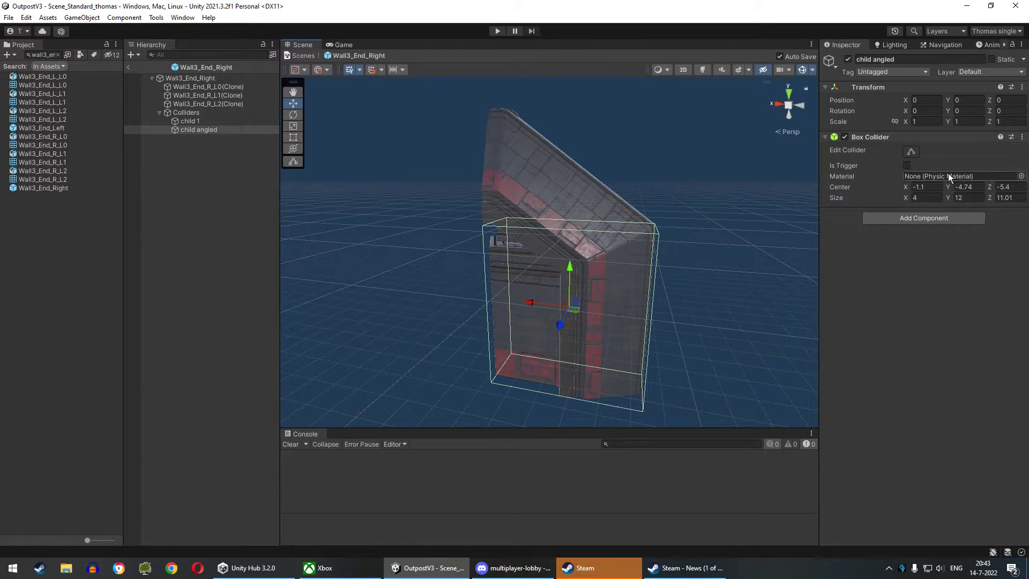
pyautogui.moveTo(916, 116); pyautogui.dragTo(404, 54)
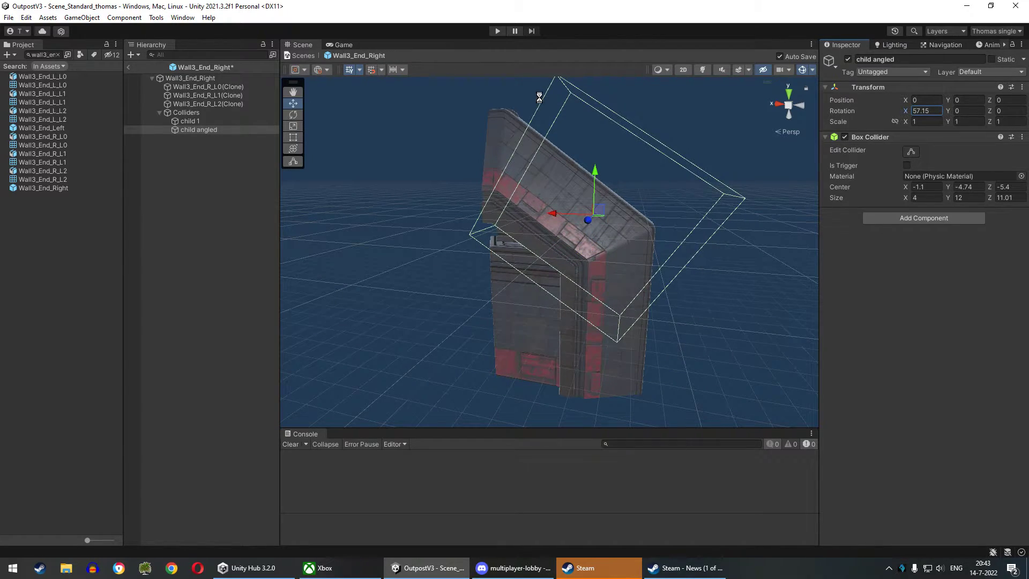
pyautogui.scroll(4, 646, 251)
pyautogui.keyDown('alt'); pyautogui.moveTo(646, 252); pyautogui.dragTo(754, 259); pyautogui.keyUp('alt')
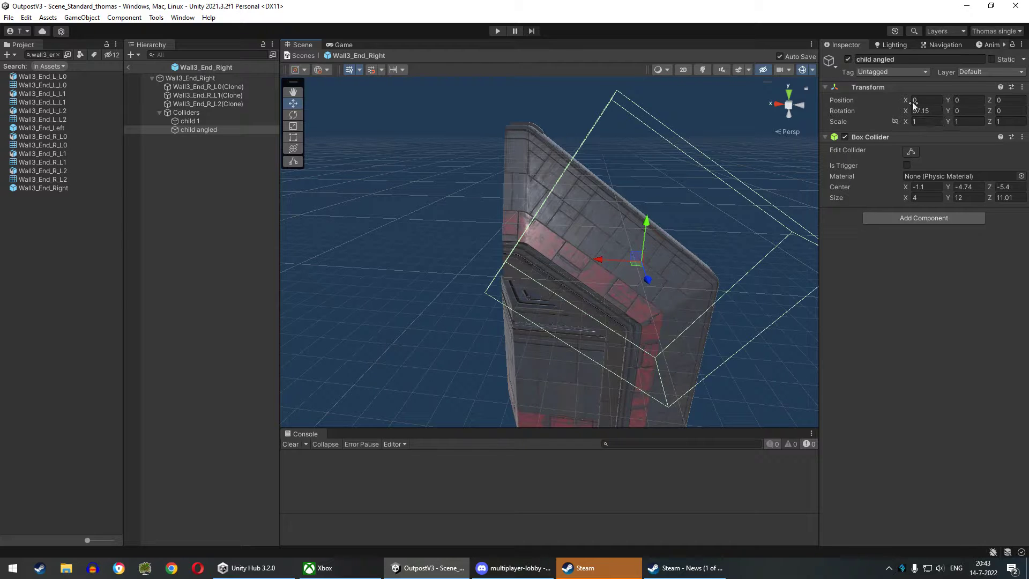
# Place child angled at (0, 2.67, 1.84) with collider depth 2 and rotation X 53.05°
pyautogui.moveTo(947, 100)
pyautogui.mouseDown()
pyautogui.moveTo(936, 111)
pyautogui.moveTo(944, 120)
pyautogui.moveTo(926, 121)
pyautogui.mouseUp()
pyautogui.moveTo(990, 102)
pyautogui.mouseDown()
pyautogui.moveTo(49, 124)
pyautogui.moveTo(520, 181)
pyautogui.mouseUp()
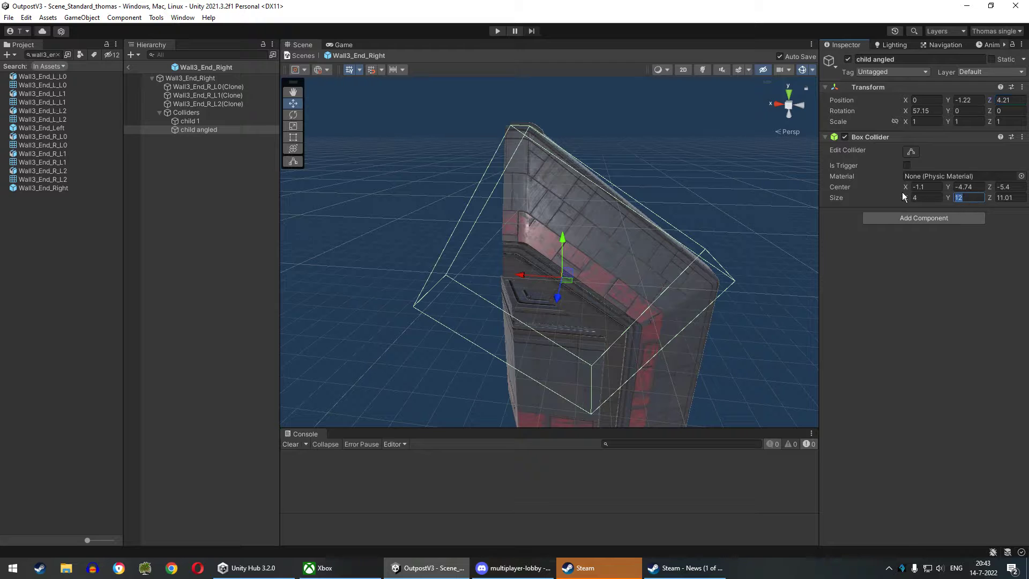
pyautogui.write('1')
pyautogui.write('2')
pyautogui.press('Tab')
pyautogui.write('2')
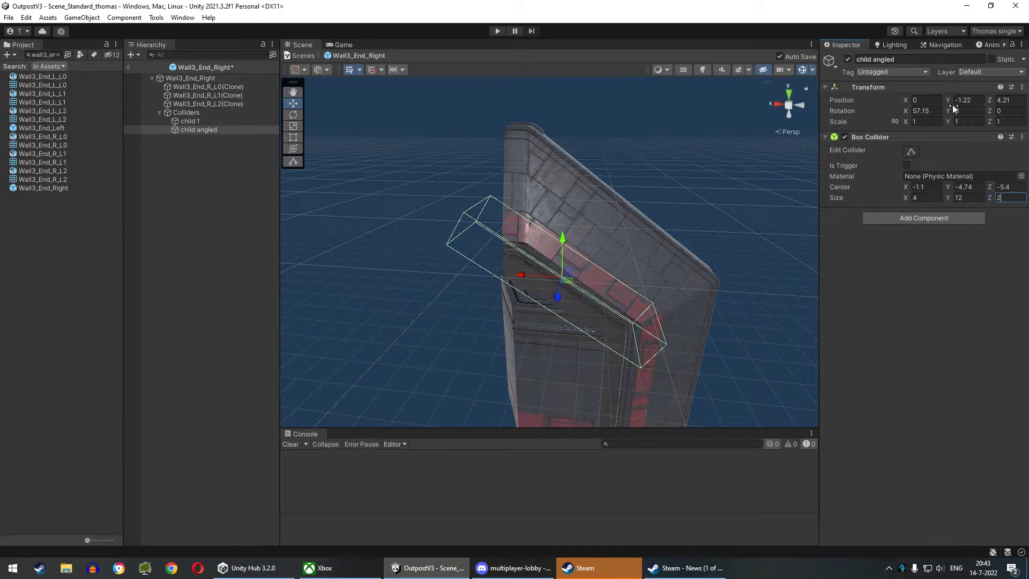
pyautogui.moveTo(569, 278); pyautogui.dragTo(624, 217)
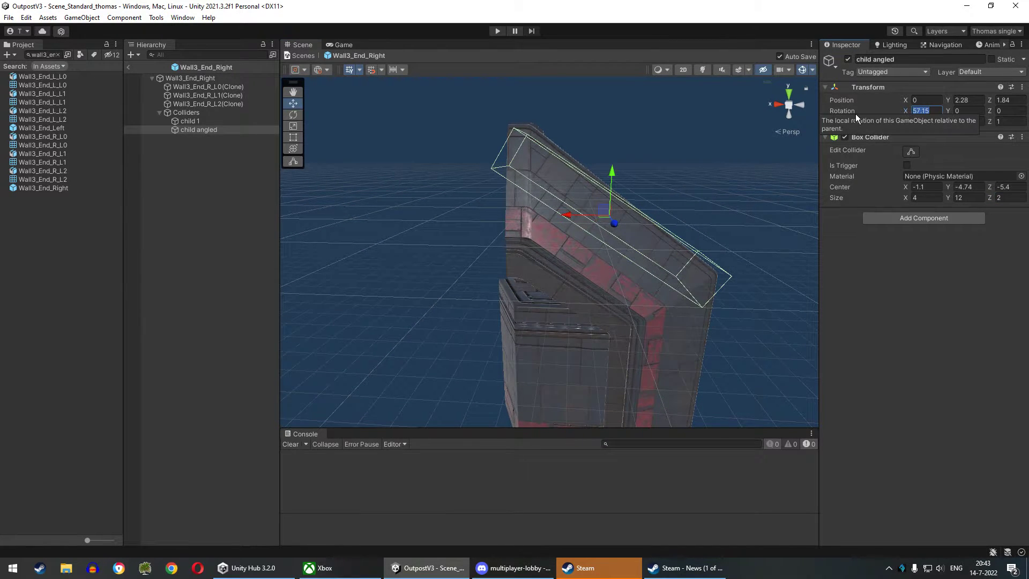
pyautogui.write('74')
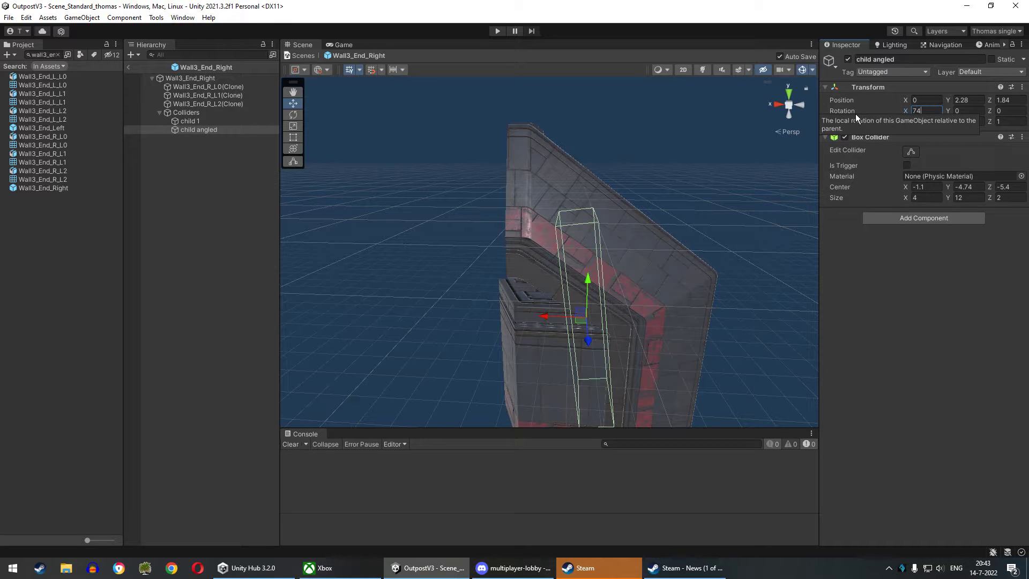
pyautogui.press('Return')
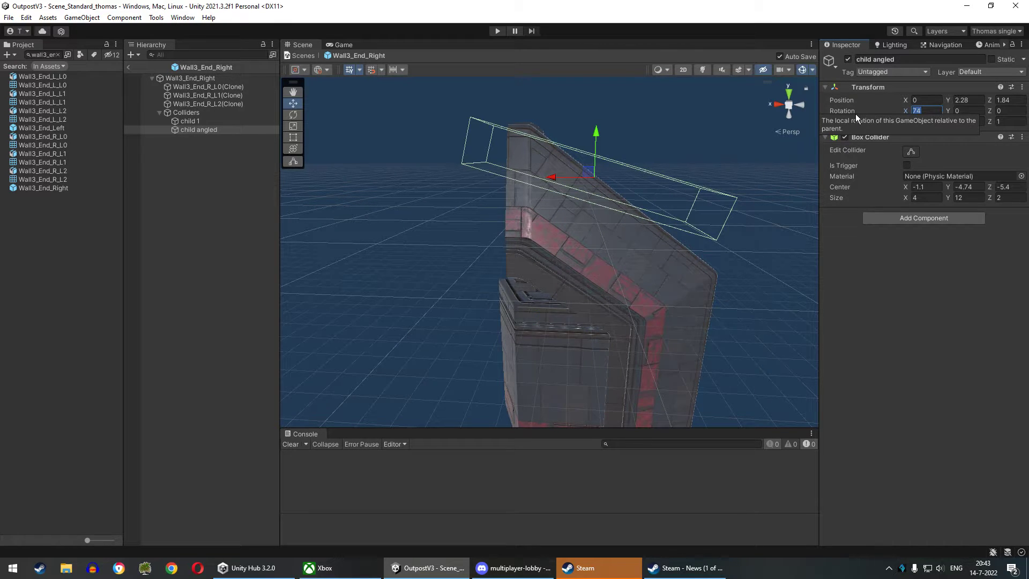
pyautogui.write('90')
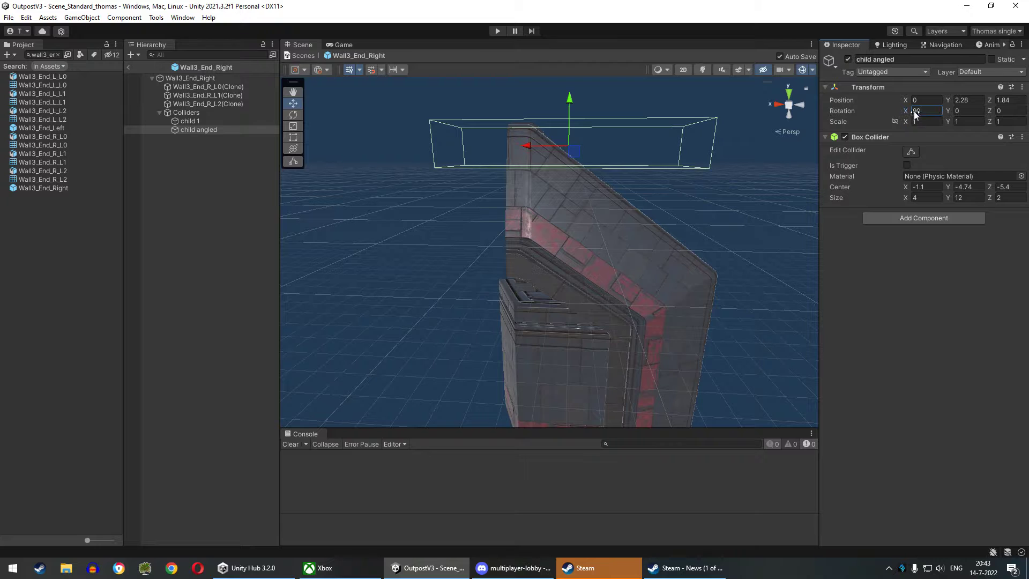
pyautogui.moveTo(905, 110)
pyautogui.mouseDown()
pyautogui.moveTo(317, 140)
pyautogui.moveTo(256, 155)
pyautogui.mouseUp()
pyautogui.moveTo(616, 187); pyautogui.dragTo(620, 183)
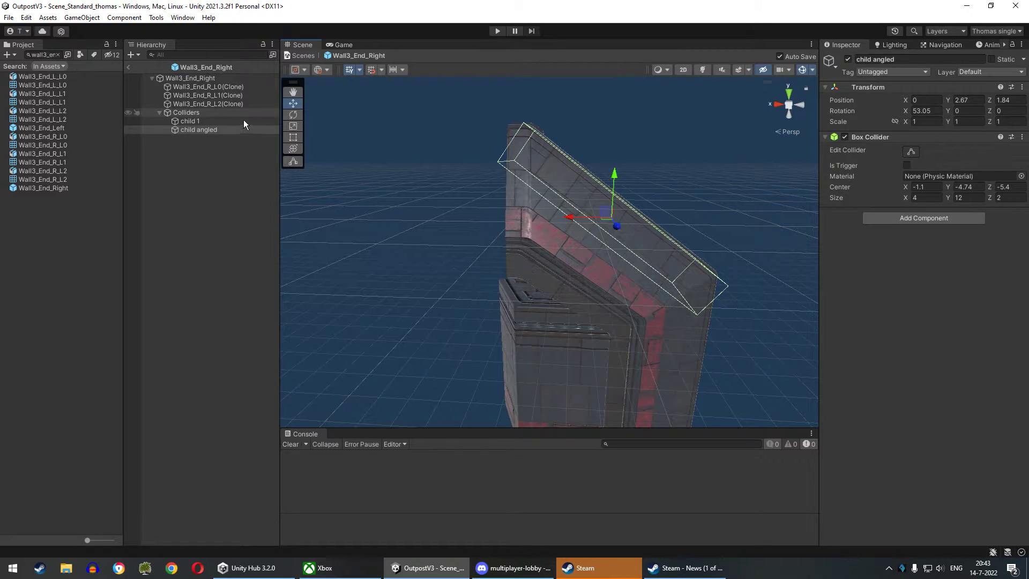
pyautogui.click(185, 112)
# Select child angled and nudge its collider centre along Z and slightly down
pyautogui.moveTo(691, 279)
pyautogui.keyDown('alt'); pyautogui.mouseDown()
pyautogui.moveTo(725, 298)
pyautogui.moveTo(756, 285)
pyautogui.mouseUp(); pyautogui.keyUp('alt')
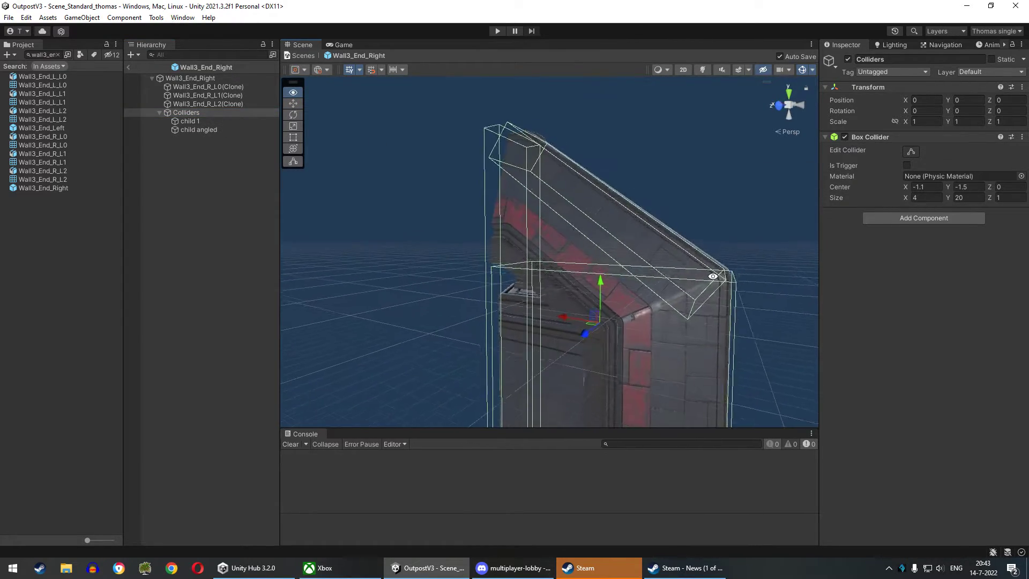
pyautogui.scroll(5, 757, 285)
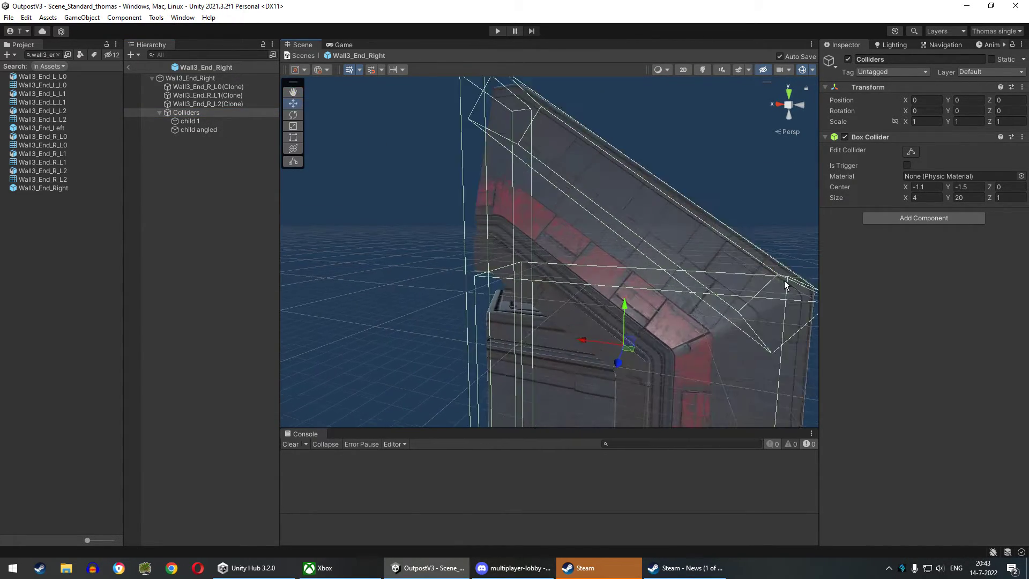
pyautogui.click(724, 264)
pyautogui.hotkey('ctrl', 'z')
pyautogui.moveTo(763, 266)
pyautogui.keyDown('alt'); pyautogui.mouseDown()
pyautogui.moveTo(672, 267)
pyautogui.moveTo(681, 274)
pyautogui.mouseUp(); pyautogui.keyUp('alt')
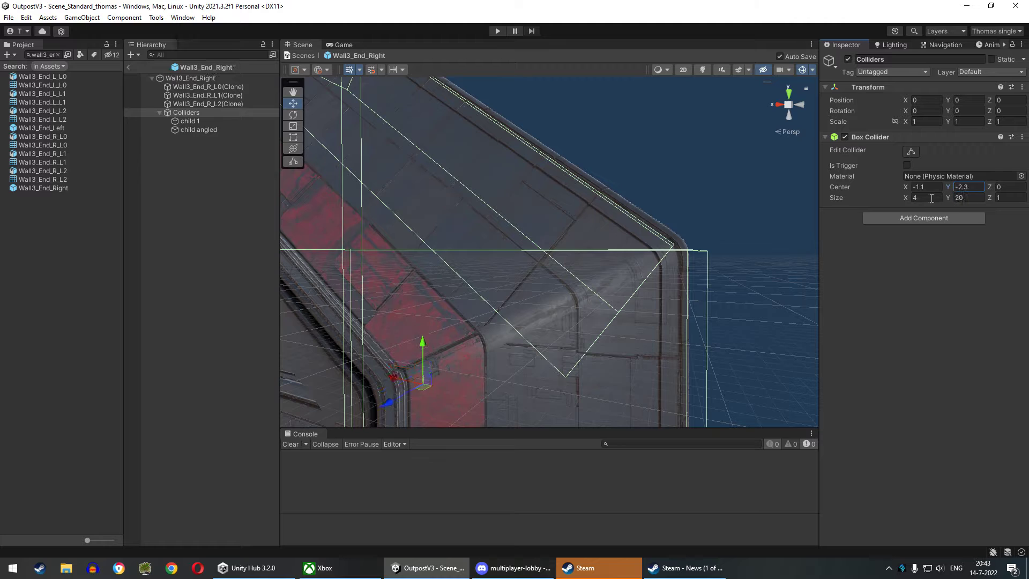
pyautogui.click(226, 131)
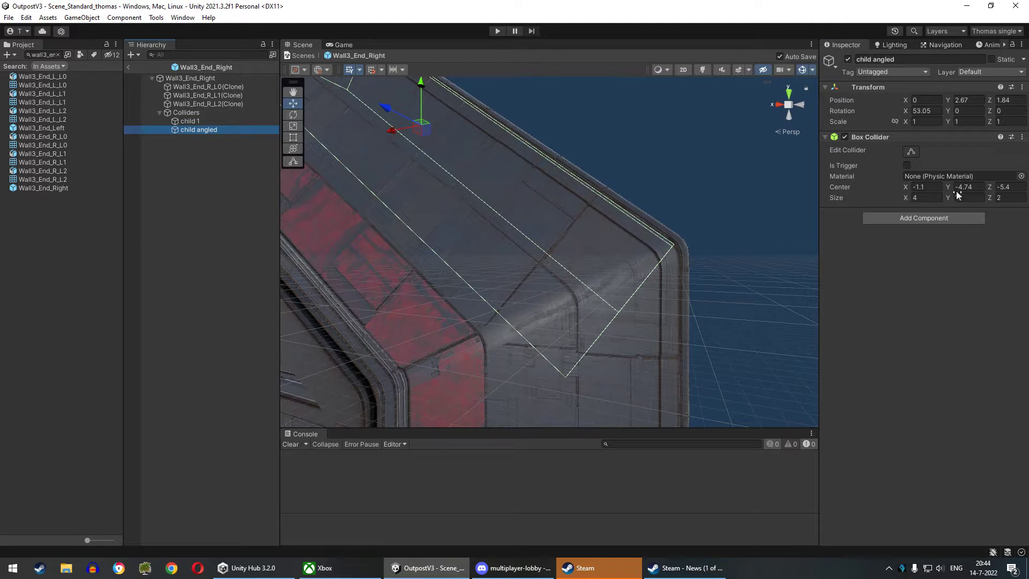
pyautogui.moveTo(994, 188); pyautogui.dragTo(953, 187)
pyautogui.click(910, 187)
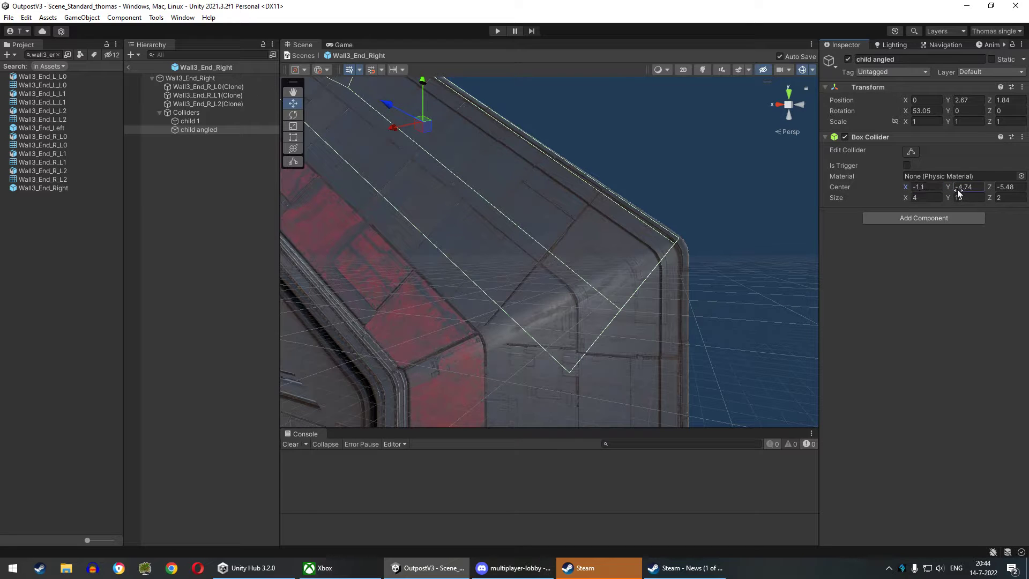
pyautogui.moveTo(959, 193); pyautogui.dragTo(958, 194)
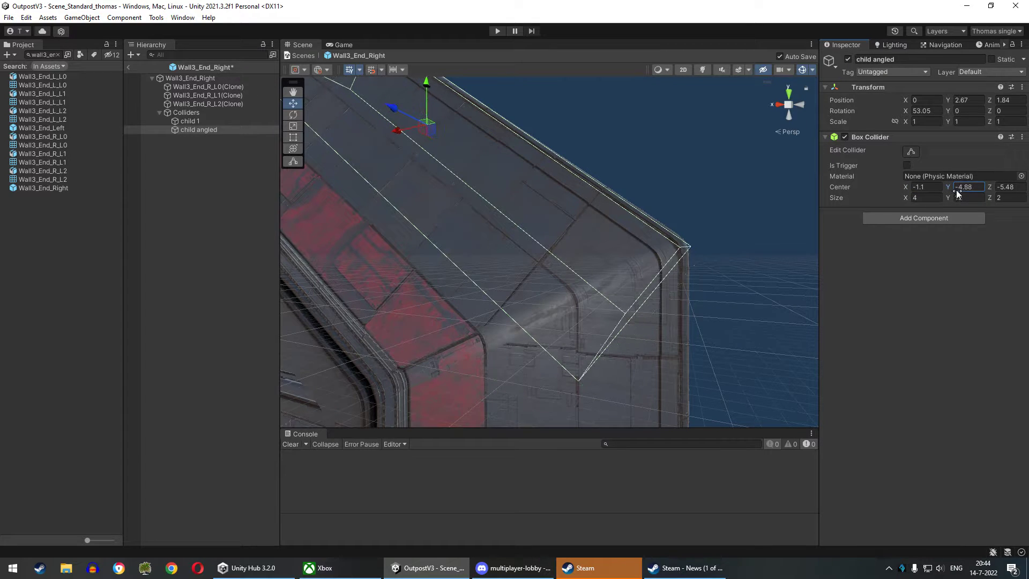
# Lower child angled's collider Center Y to -5.02 and check the fit
pyautogui.click(245, 113)
pyautogui.keyDown('alt'); pyautogui.moveTo(710, 230); pyautogui.dragTo(711, 225); pyautogui.keyUp('alt')
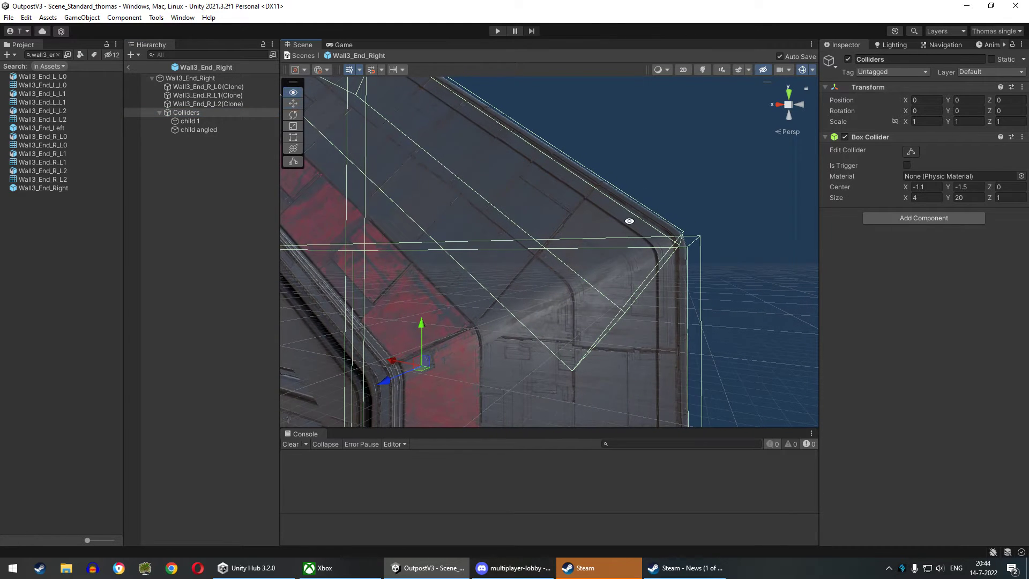
pyautogui.click(197, 131)
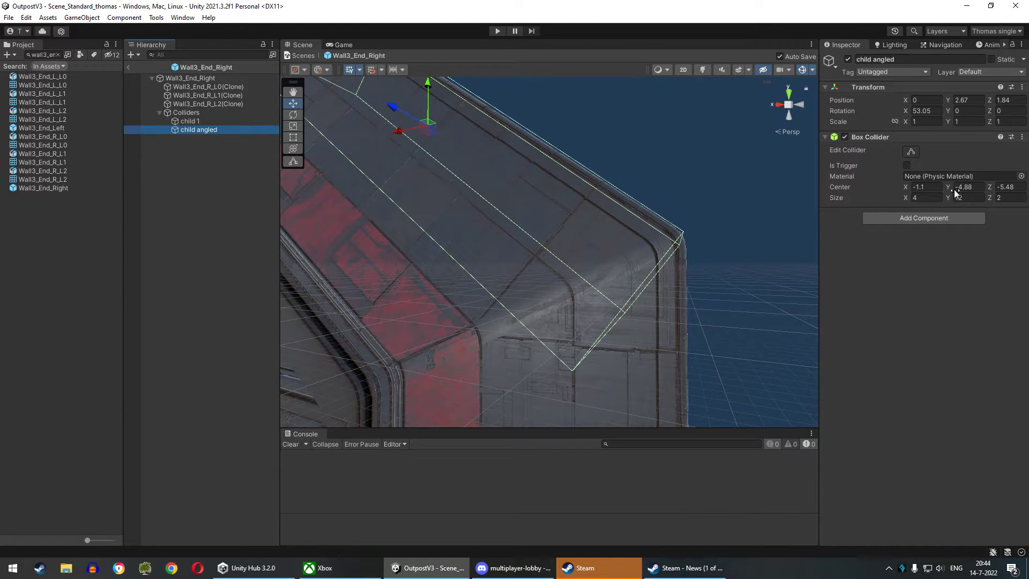
pyautogui.click(997, 186)
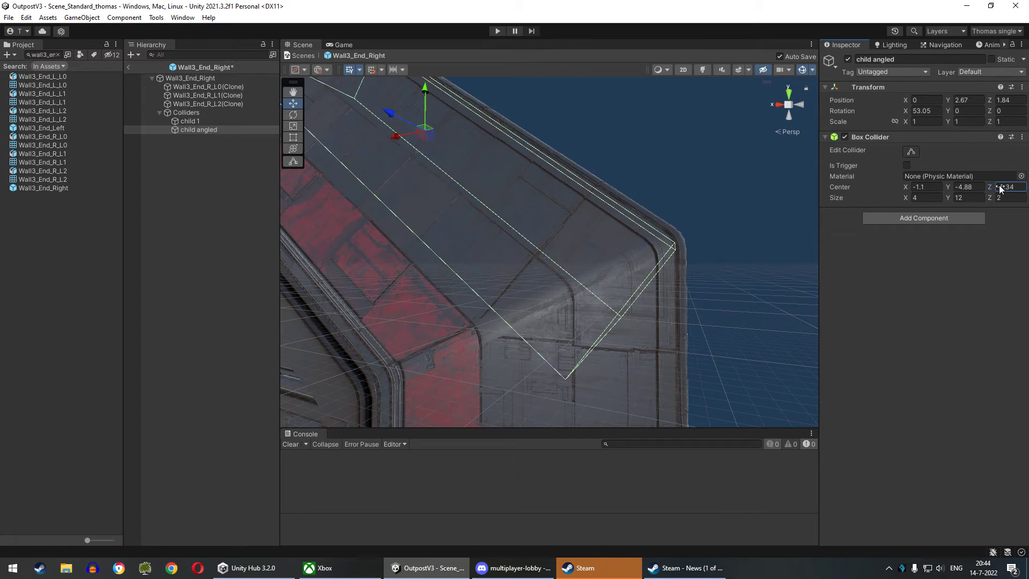
pyautogui.moveTo(956, 193); pyautogui.dragTo(959, 194)
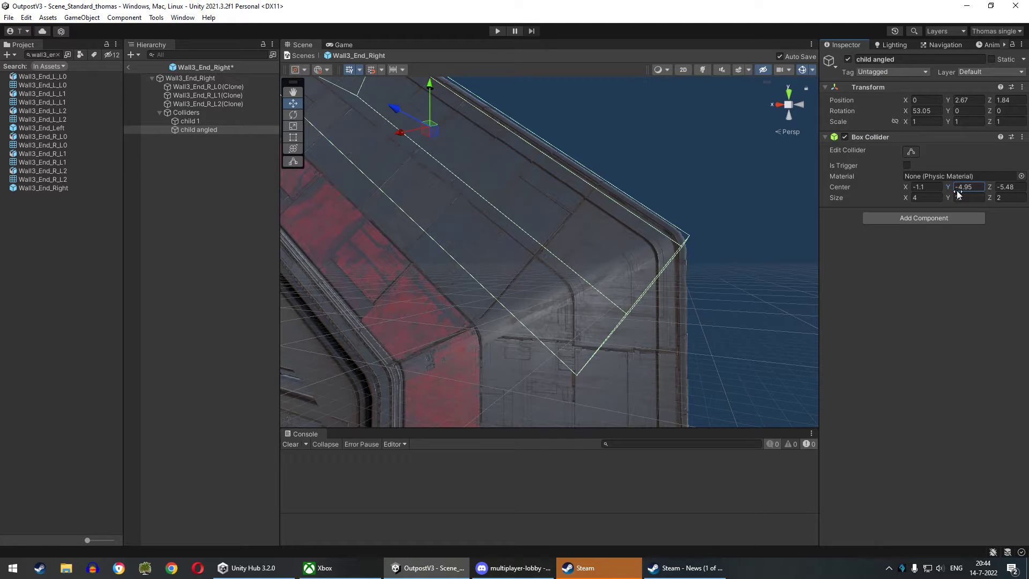
pyautogui.moveTo(959, 194); pyautogui.dragTo(958, 194)
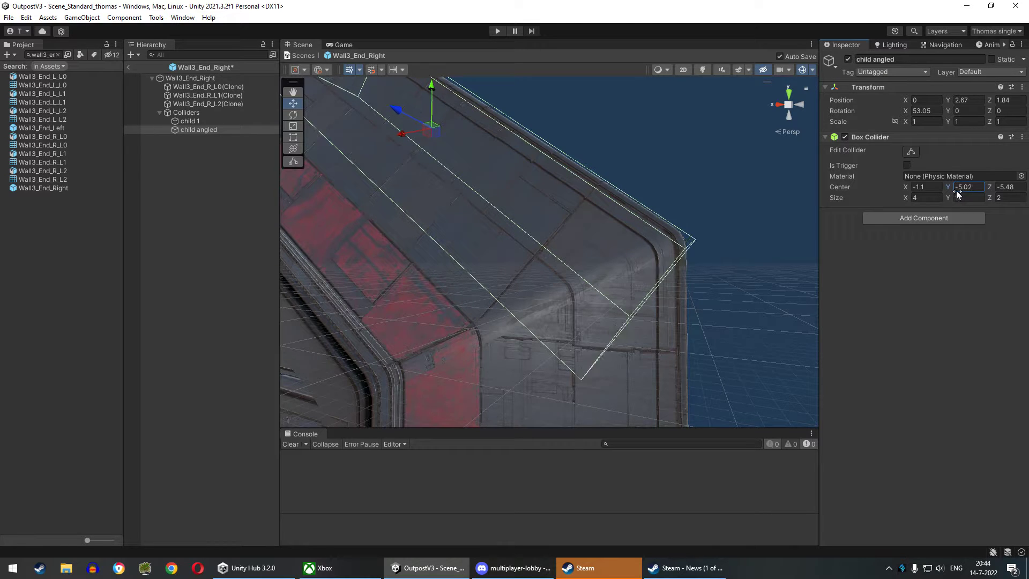
pyautogui.click(204, 113)
pyautogui.moveTo(596, 281)
pyautogui.keyDown('alt'); pyautogui.mouseDown()
pyautogui.moveTo(494, 274)
pyautogui.moveTo(526, 273)
pyautogui.mouseUp(); pyautogui.keyUp('alt')
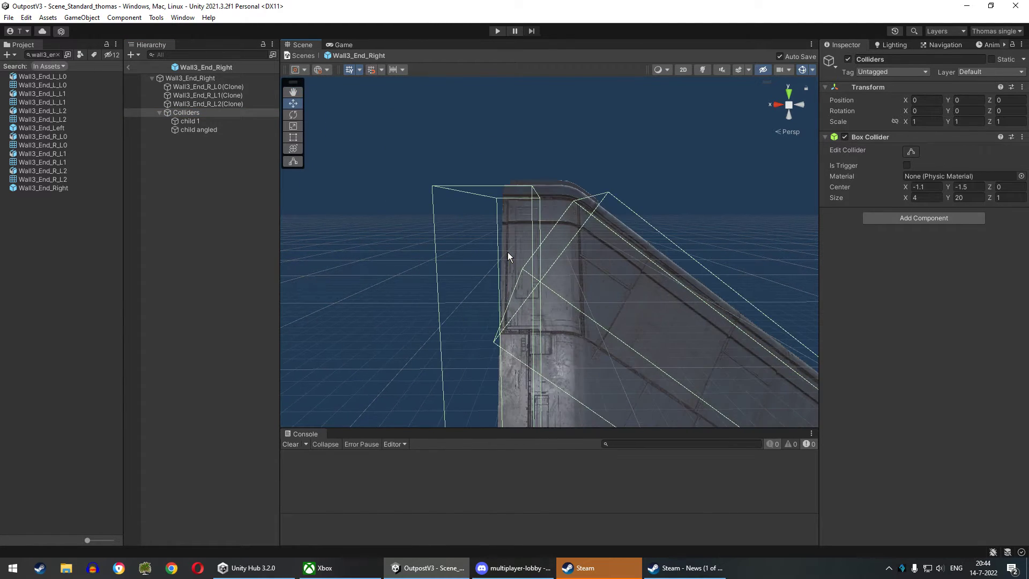
# Set the Colliders box Size Z to 1.74 with Center Z at -0.41
pyautogui.keyDown('alt'); pyautogui.moveTo(608, 284); pyautogui.dragTo(598, 284); pyautogui.keyUp('alt')
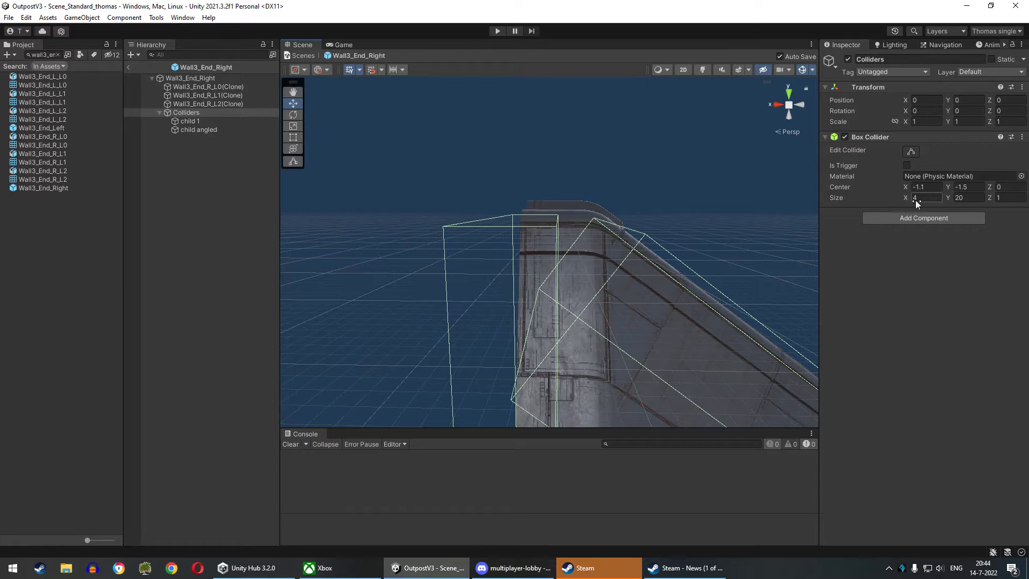
pyautogui.moveTo(992, 198); pyautogui.dragTo(1000, 202)
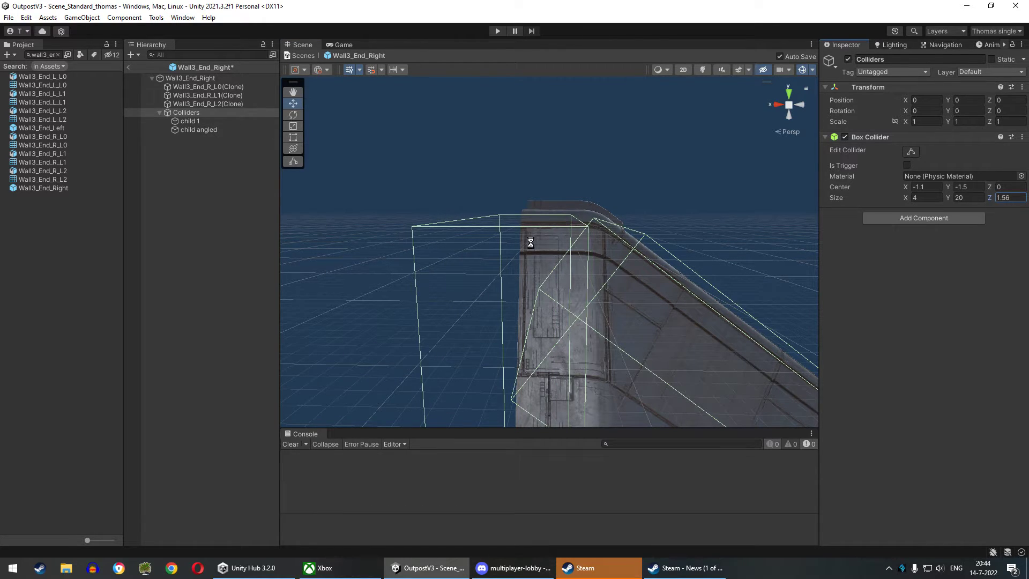
pyautogui.moveTo(532, 241)
pyautogui.keyDown('alt'); pyautogui.mouseDown()
pyautogui.moveTo(562, 238)
pyautogui.moveTo(584, 220)
pyautogui.moveTo(619, 283)
pyautogui.moveTo(601, 266)
pyautogui.mouseUp(); pyautogui.keyUp('alt')
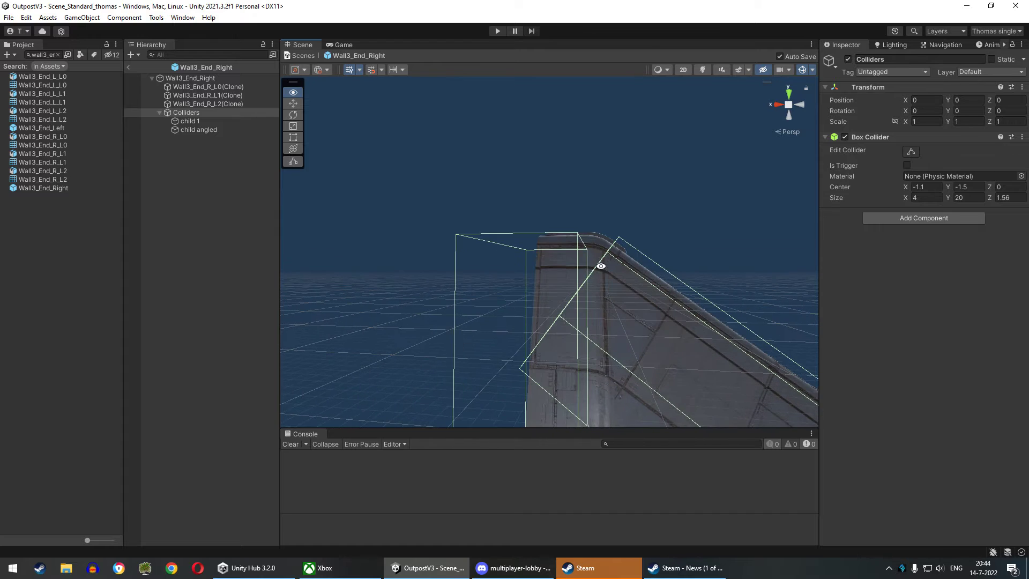
pyautogui.moveTo(998, 199); pyautogui.dragTo(998, 197)
pyautogui.moveTo(690, 301); pyautogui.dragTo(667, 287, button='middle')
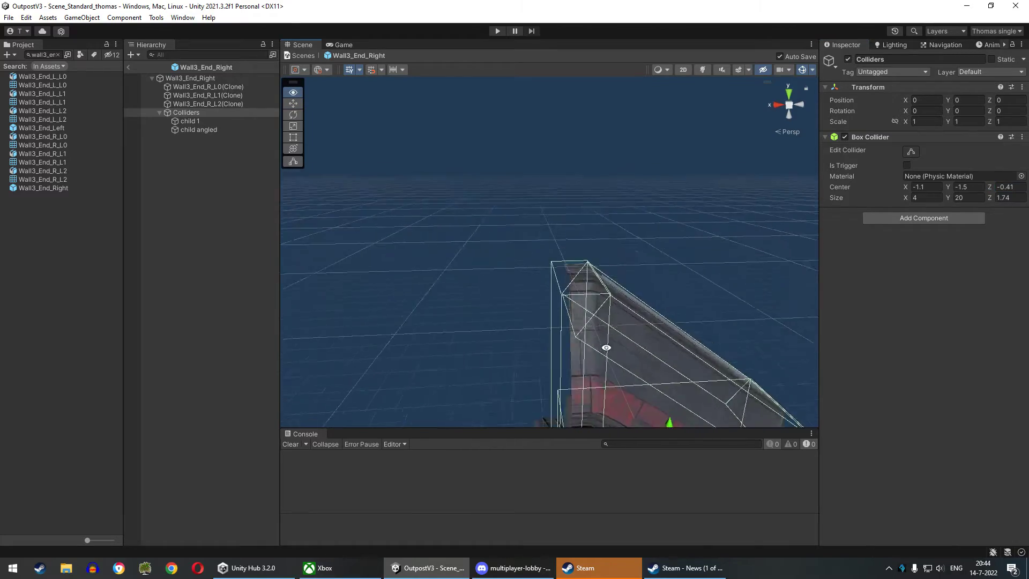
pyautogui.moveTo(668, 287)
pyautogui.keyDown('alt'); pyautogui.mouseDown()
pyautogui.moveTo(476, 320)
pyautogui.moveTo(312, 248)
pyautogui.moveTo(356, 230)
pyautogui.moveTo(390, 246)
pyautogui.moveTo(323, 273)
pyautogui.moveTo(389, 276)
pyautogui.moveTo(602, 248)
pyautogui.mouseUp(); pyautogui.keyUp('alt')
pyautogui.scroll(5, 593, 258)
pyautogui.scroll(2, 642, 253)
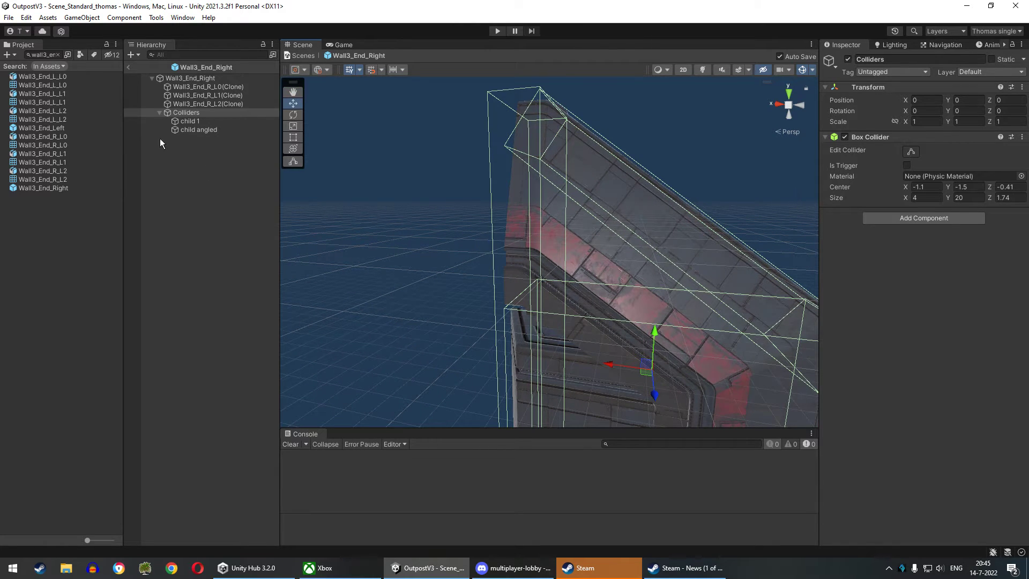
# Duplicate child angled as extrachild and shrink its box height
pyautogui.click(199, 130)
pyautogui.hotkey('ctrl', 'd')
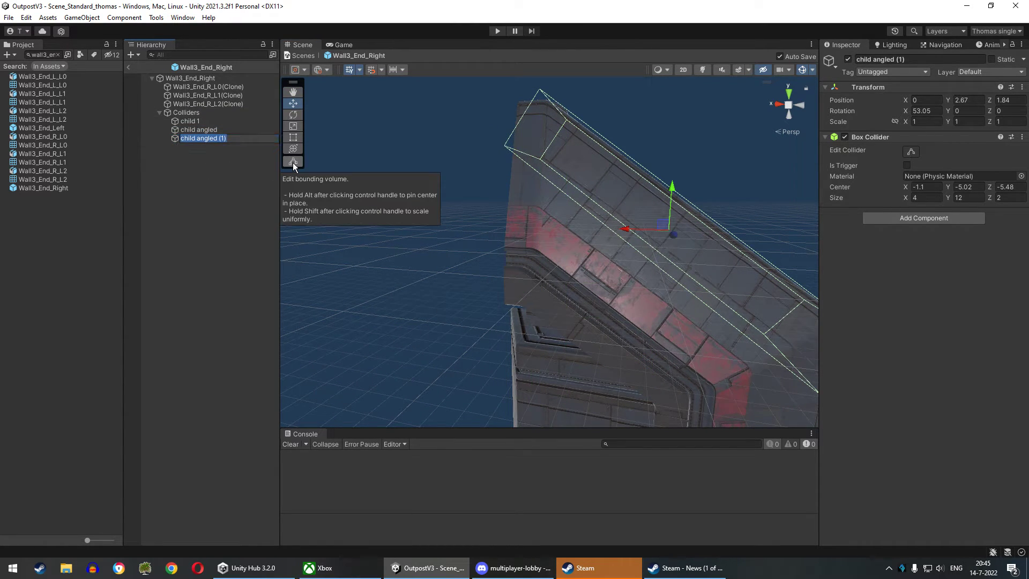
pyautogui.write('extrachild')
pyautogui.press('Return')
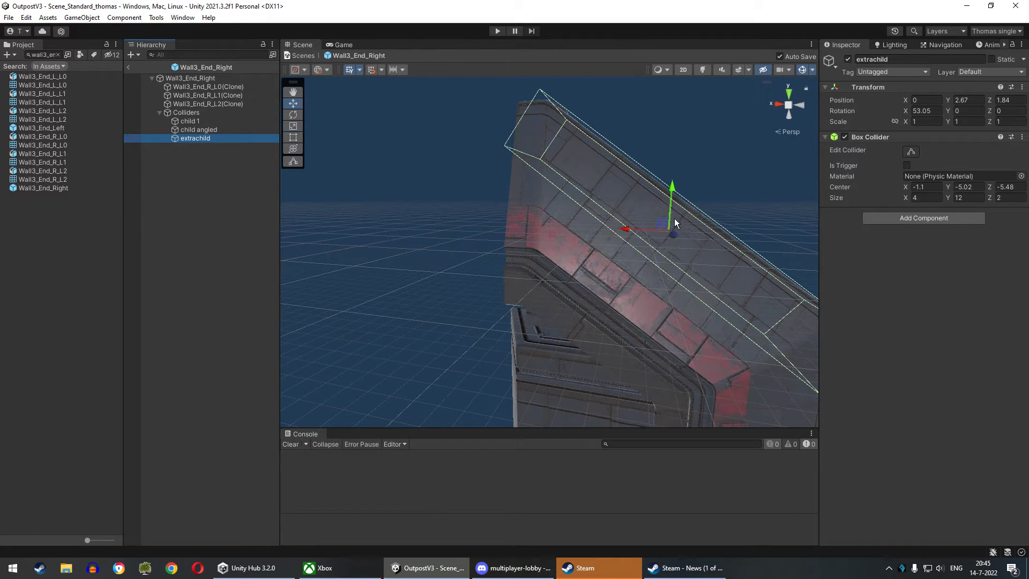
pyautogui.moveTo(638, 211)
pyautogui.mouseDown()
pyautogui.moveTo(654, 223)
pyautogui.moveTo(625, 289)
pyautogui.mouseUp()
pyautogui.press('w')
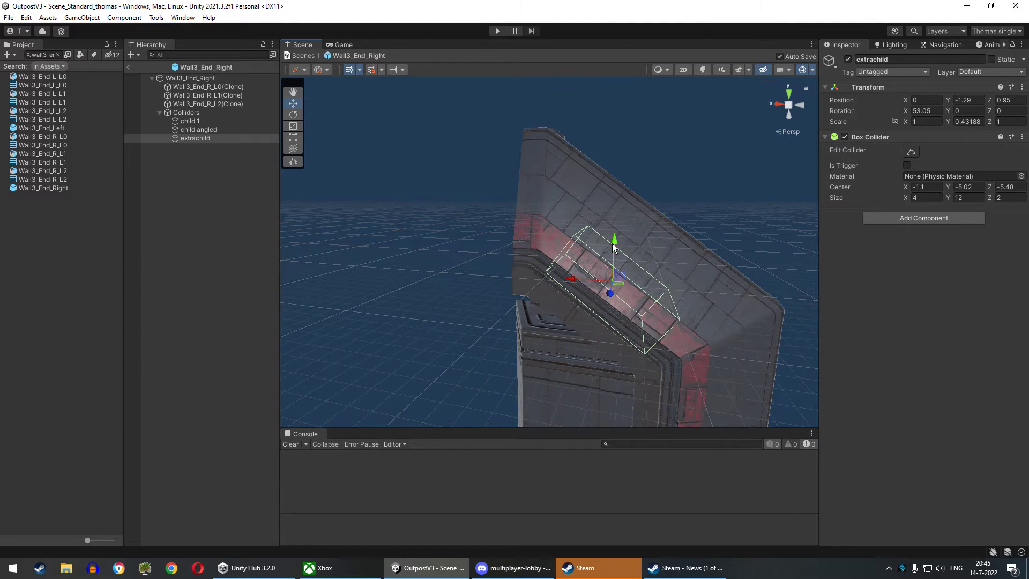
pyautogui.click(186, 112)
pyautogui.keyDown('alt'); pyautogui.moveTo(748, 179); pyautogui.dragTo(742, 165); pyautogui.keyUp('alt')
pyautogui.click(217, 141)
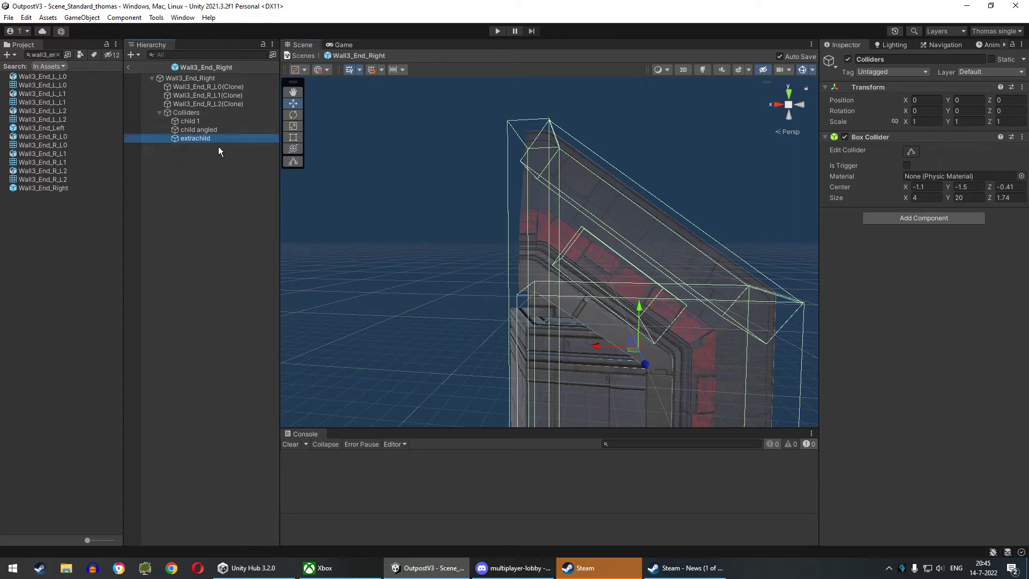
# Resize extrachild, move it onto the lower slope at (0, -9.14, 6.95), then duplicate it
pyautogui.moveTo(598, 311); pyautogui.dragTo(551, 385)
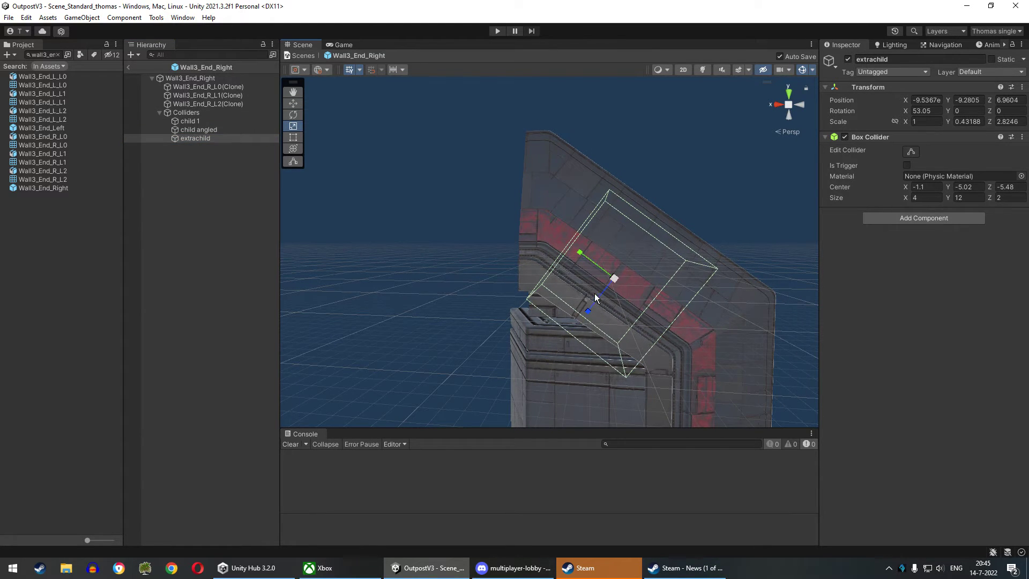
pyautogui.moveTo(584, 258); pyautogui.dragTo(563, 246)
pyautogui.press('w')
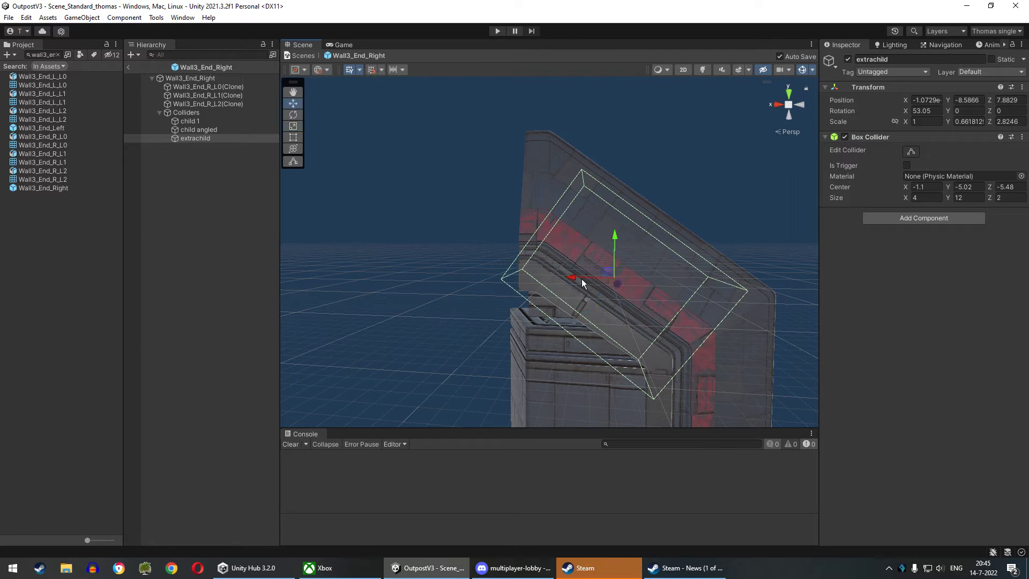
pyautogui.moveTo(609, 278); pyautogui.dragTo(632, 294)
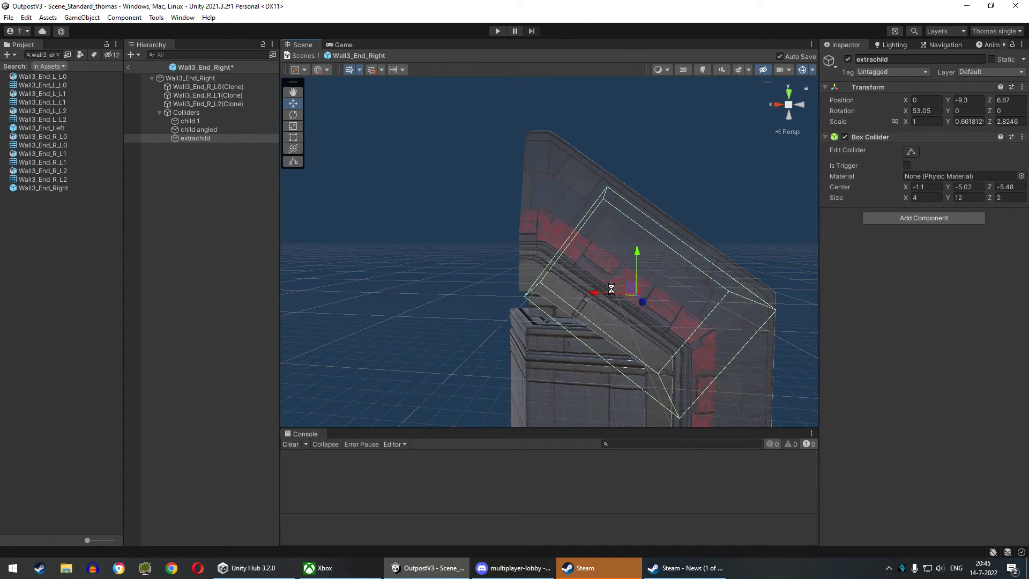
pyautogui.click(217, 113)
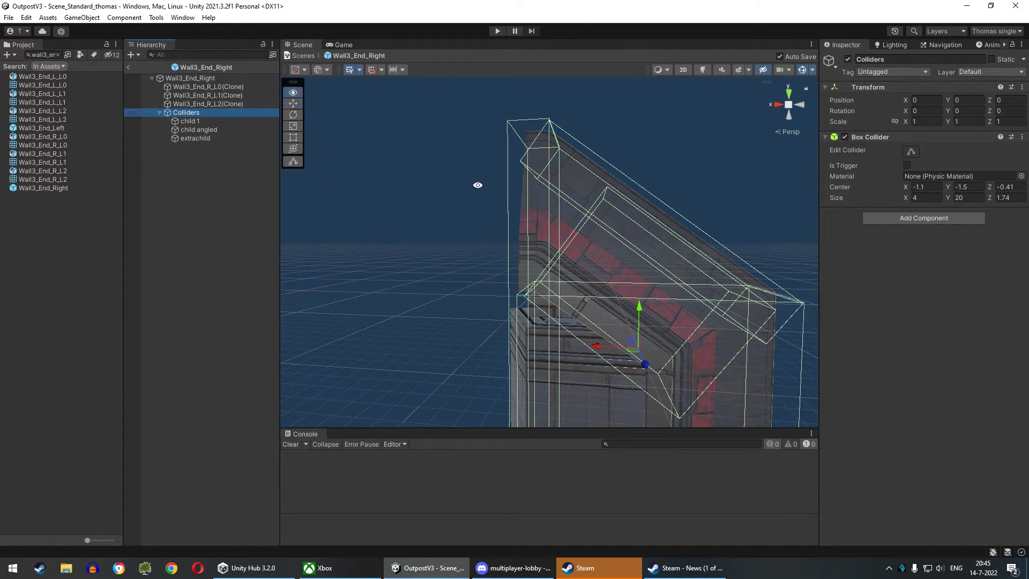
pyautogui.moveTo(477, 185)
pyautogui.keyDown('alt'); pyautogui.mouseDown()
pyautogui.moveTo(615, 233)
pyautogui.moveTo(582, 240)
pyautogui.mouseUp(); pyautogui.keyUp('alt')
pyautogui.click(237, 139)
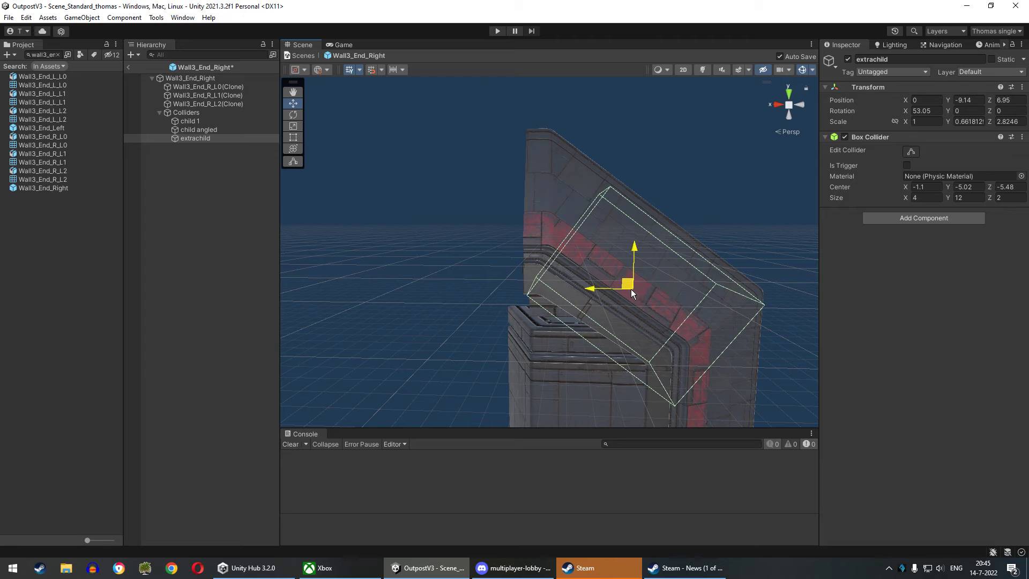
pyautogui.moveTo(632, 294); pyautogui.dragTo(630, 290)
pyautogui.click(211, 114)
pyautogui.keyDown('alt'); pyautogui.moveTo(645, 166); pyautogui.dragTo(640, 174); pyautogui.keyUp('alt')
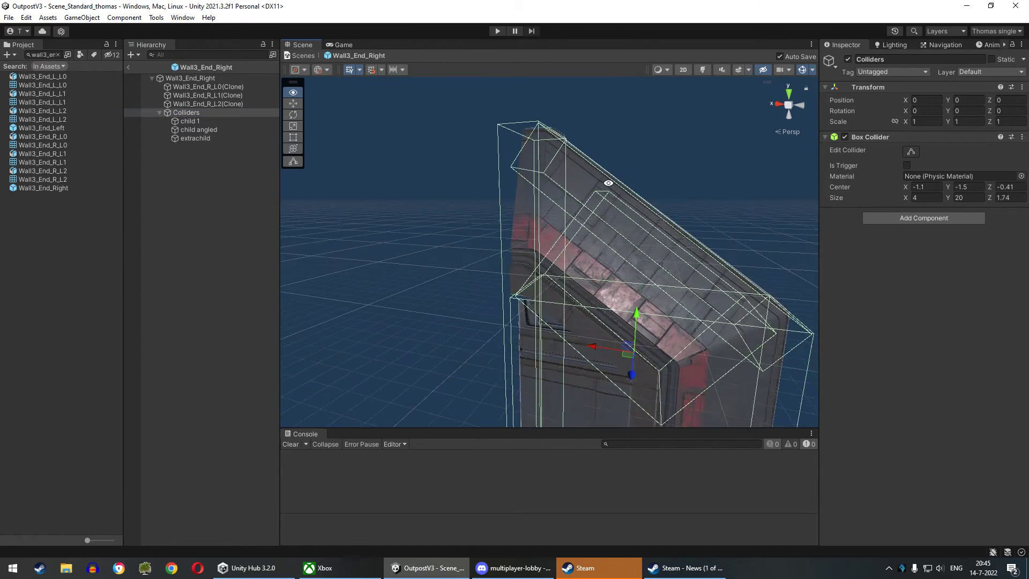
pyautogui.click(231, 138)
pyautogui.hotkey('ctrl', 'd')
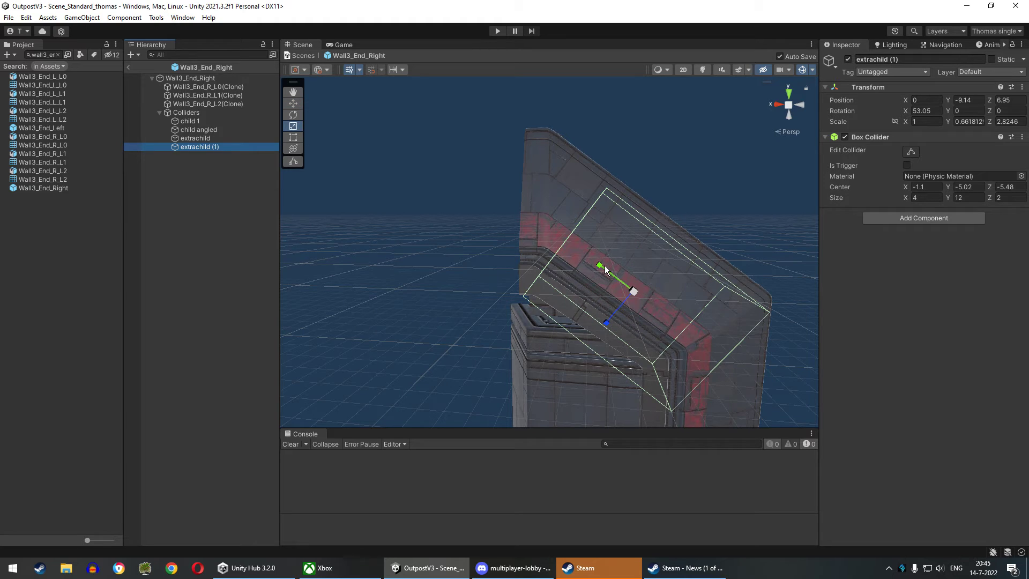
# Shrink extrachild (1) in height and check it against the other collider boxes
pyautogui.moveTo(605, 265)
pyautogui.mouseDown()
pyautogui.moveTo(626, 318)
pyautogui.moveTo(638, 299)
pyautogui.moveTo(568, 213)
pyautogui.mouseUp()
pyautogui.press('w')
pyautogui.click(188, 112)
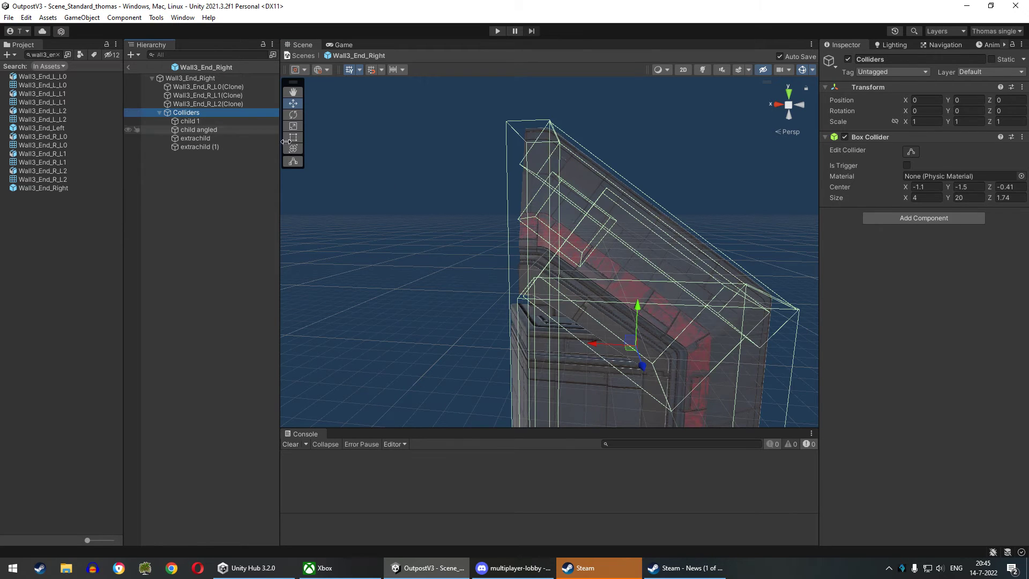
pyautogui.moveTo(457, 149); pyautogui.dragTo(457, 150, button='right')
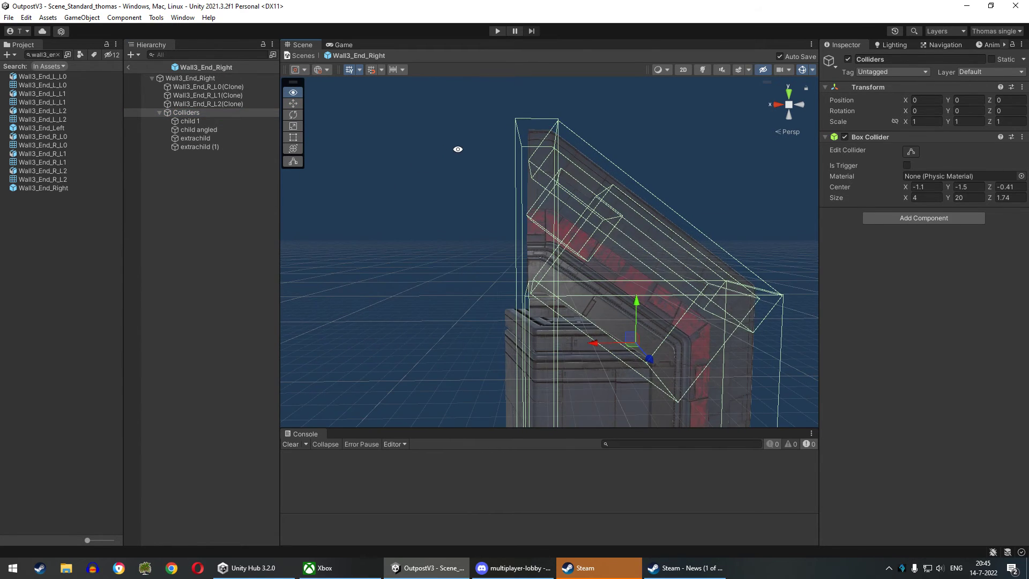
pyautogui.click(224, 150)
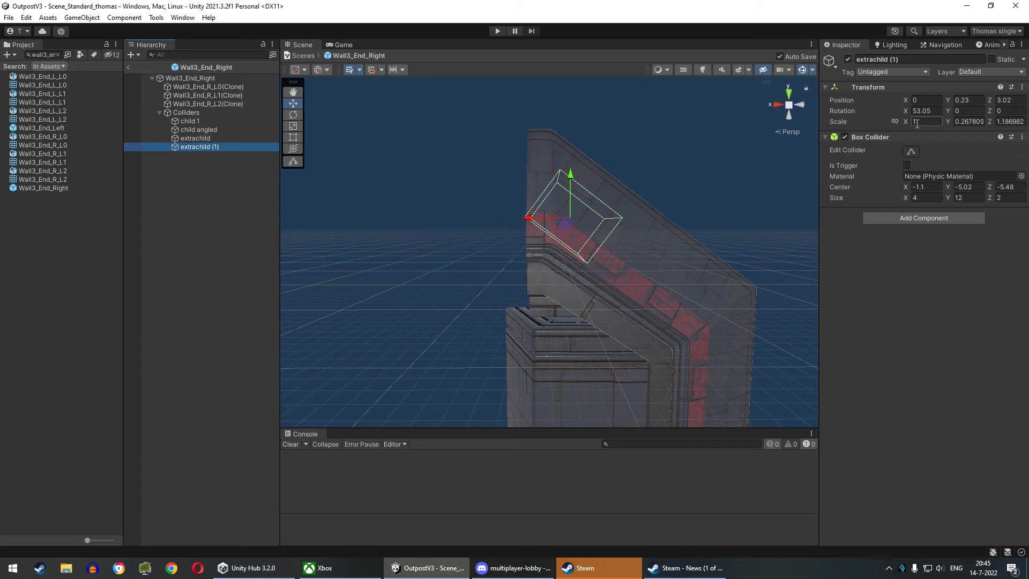
# Set extrachild (1)'s Rotation X to 0 and raise it up the wall to 0, 5.79, 6.14
pyautogui.moveTo(905, 111); pyautogui.dragTo(943, 124)
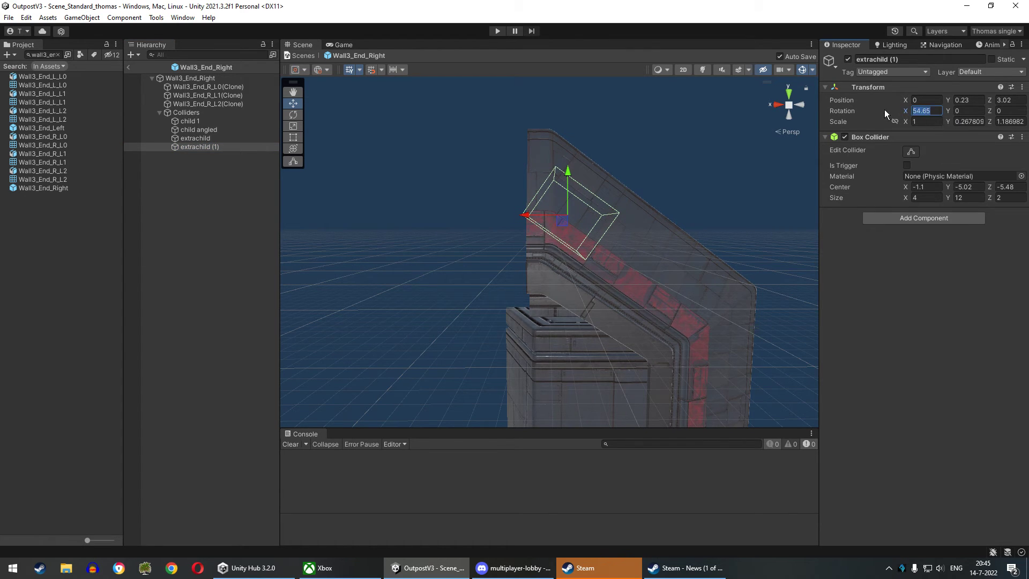
pyautogui.write('0')
pyautogui.moveTo(598, 335)
pyautogui.mouseDown()
pyautogui.moveTo(566, 231)
pyautogui.moveTo(572, 166)
pyautogui.mouseUp()
# Stretch extrachild (1) along its depth to scale 1 × 0.456 × 1.395, then reselect Colliders
pyautogui.press('r')
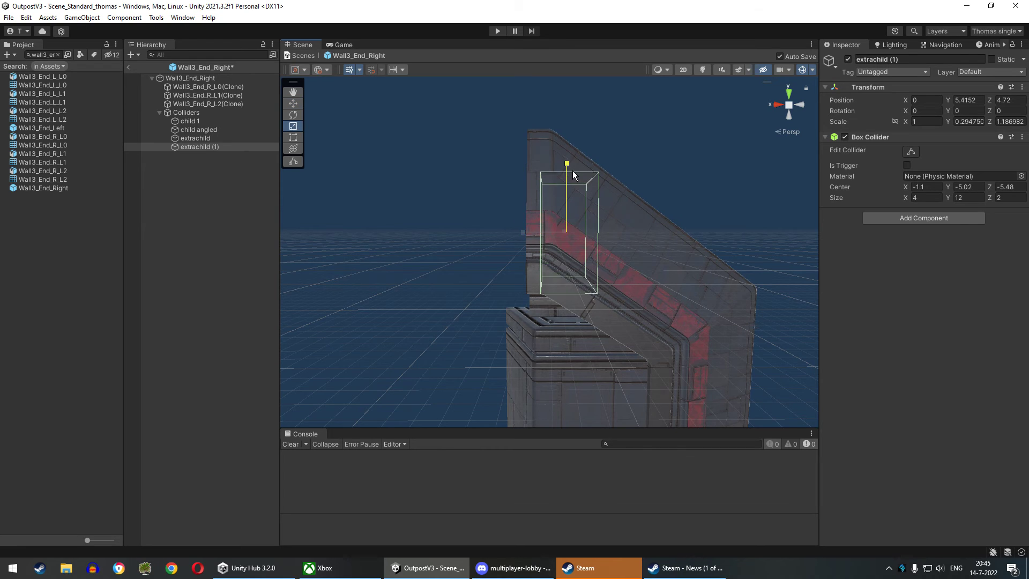
pyautogui.press('w')
pyautogui.moveTo(519, 239)
pyautogui.mouseDown()
pyautogui.moveTo(509, 239)
pyautogui.moveTo(558, 239)
pyautogui.mouseUp()
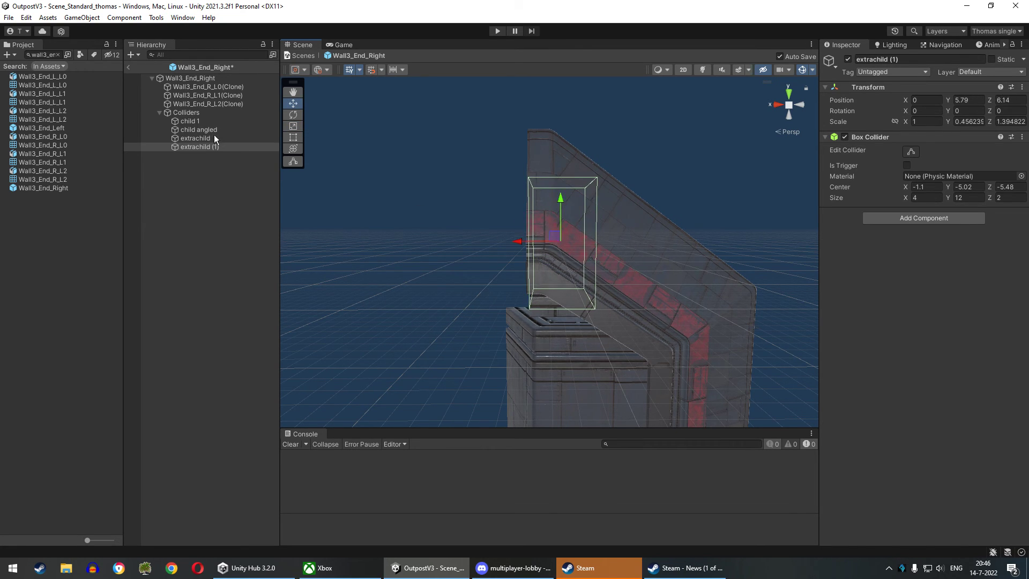
pyautogui.click(206, 104)
pyautogui.click(206, 113)
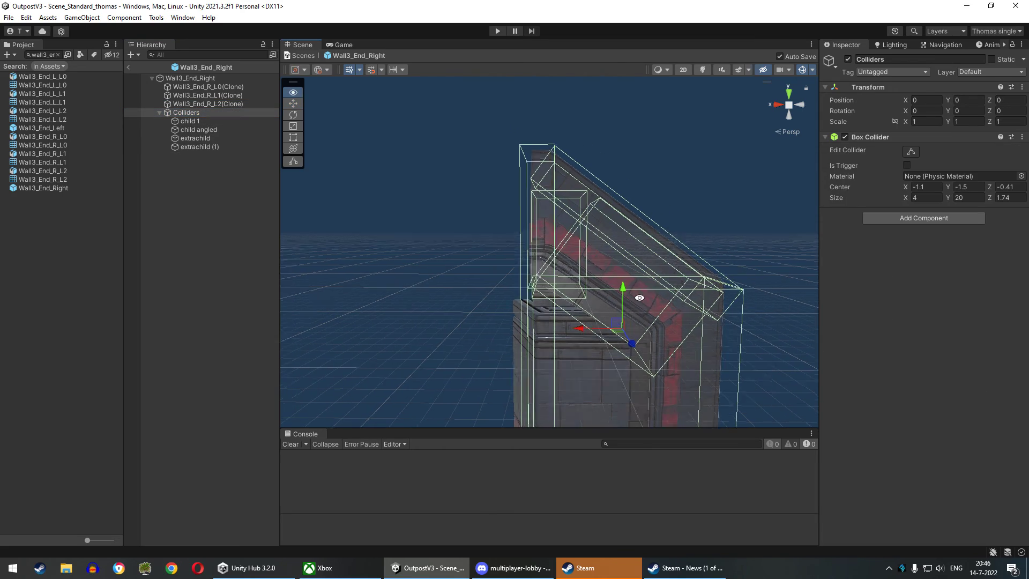